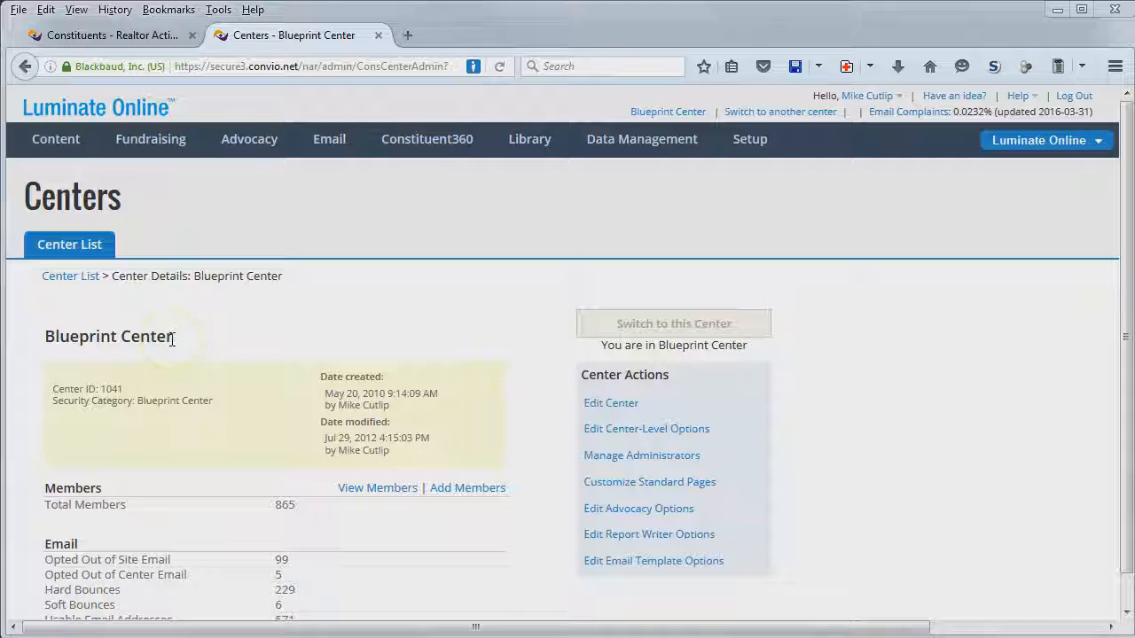
# Open the list of email campaigns and locate the Template - RPMA New Member Invitation campaign.
pyautogui.moveTo(335, 145)
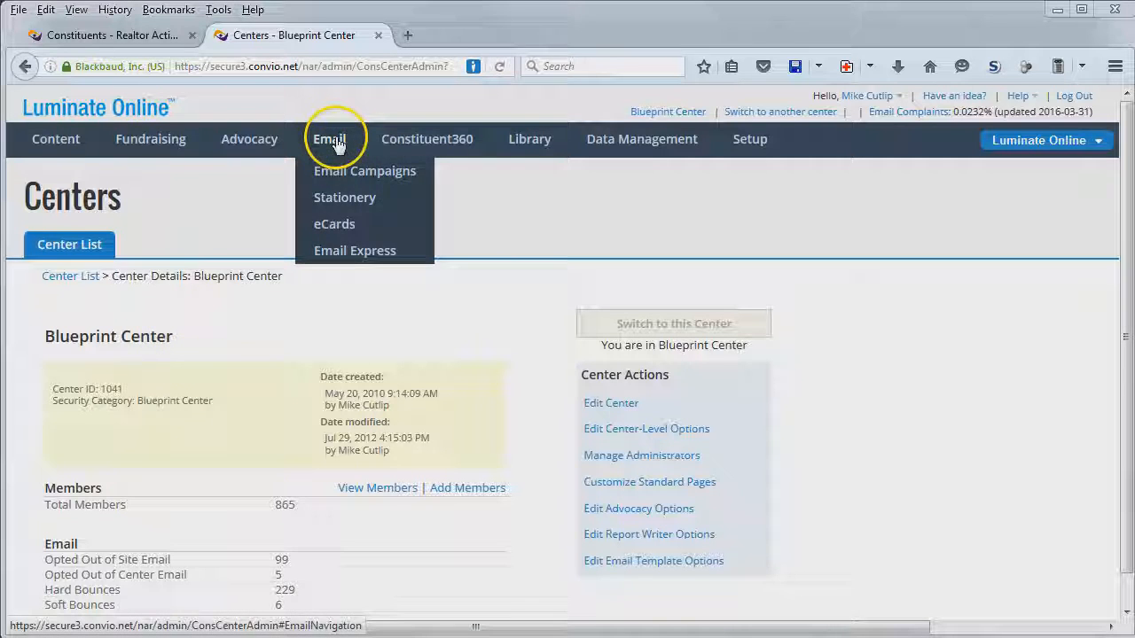
pyautogui.click(393, 177)
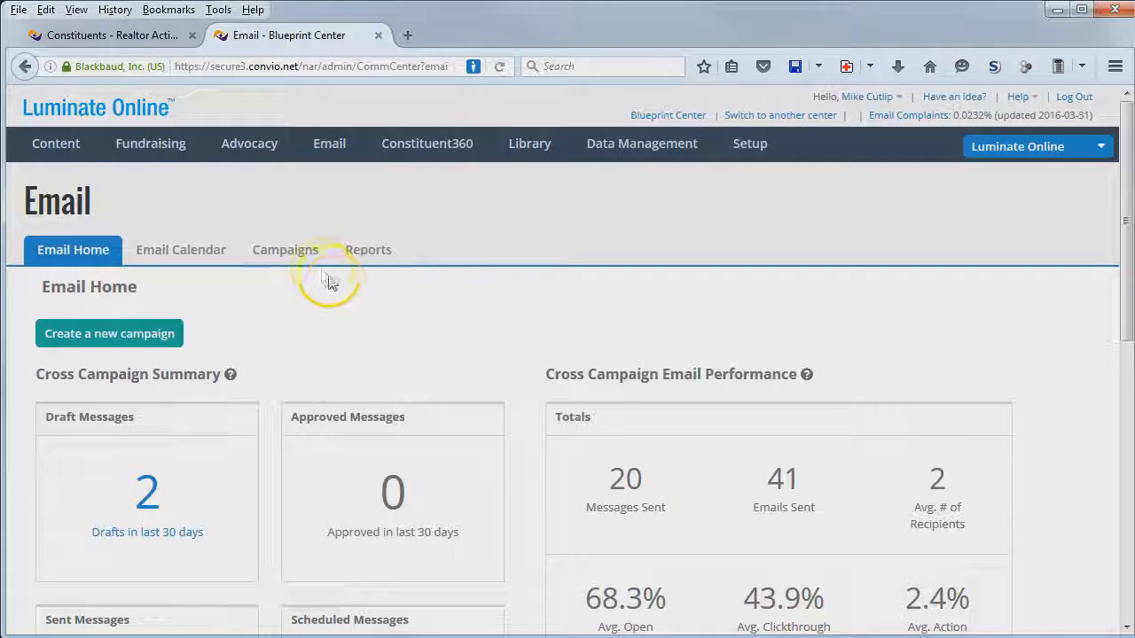
pyautogui.click(282, 255)
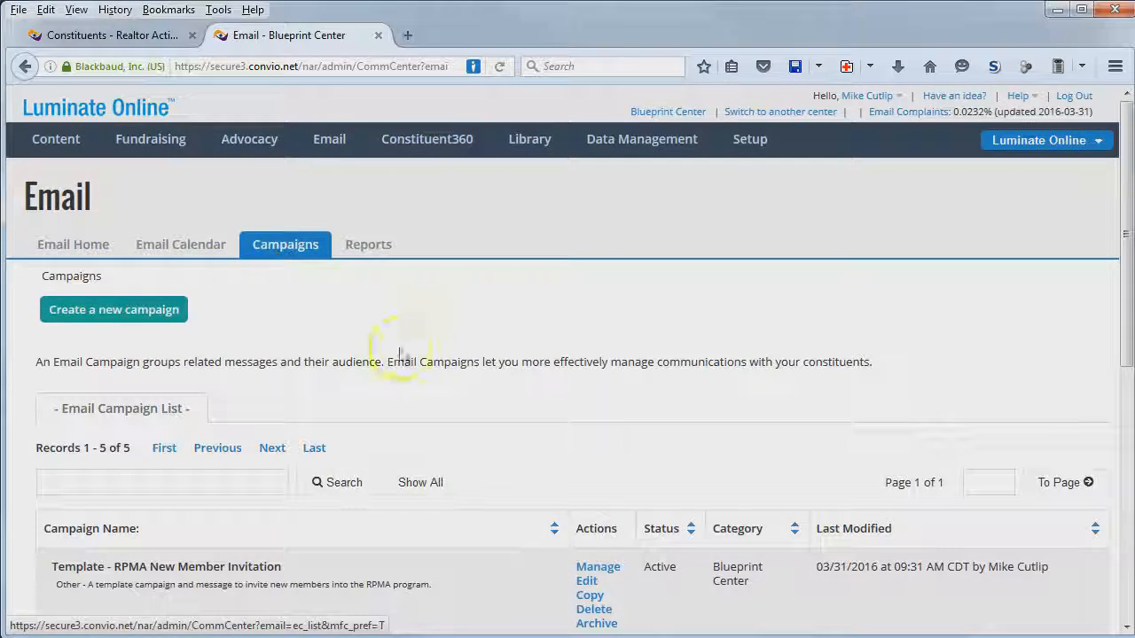
pyautogui.scroll(-4, 430, 362)
pyautogui.moveTo(284, 365); pyautogui.dragTo(54, 369)
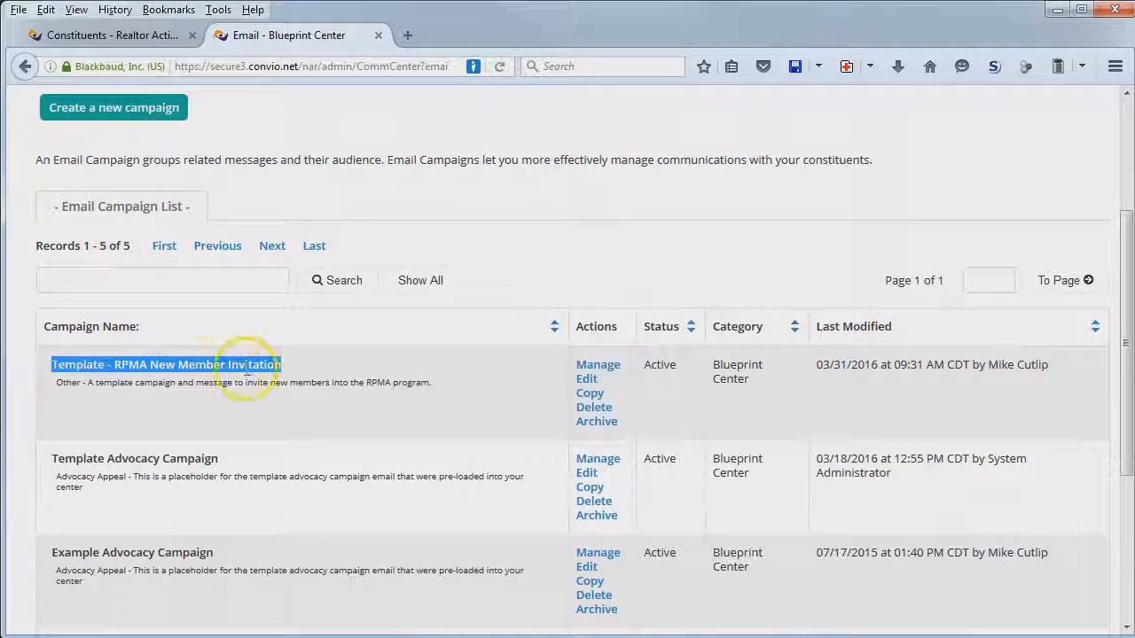
pyautogui.click(319, 370)
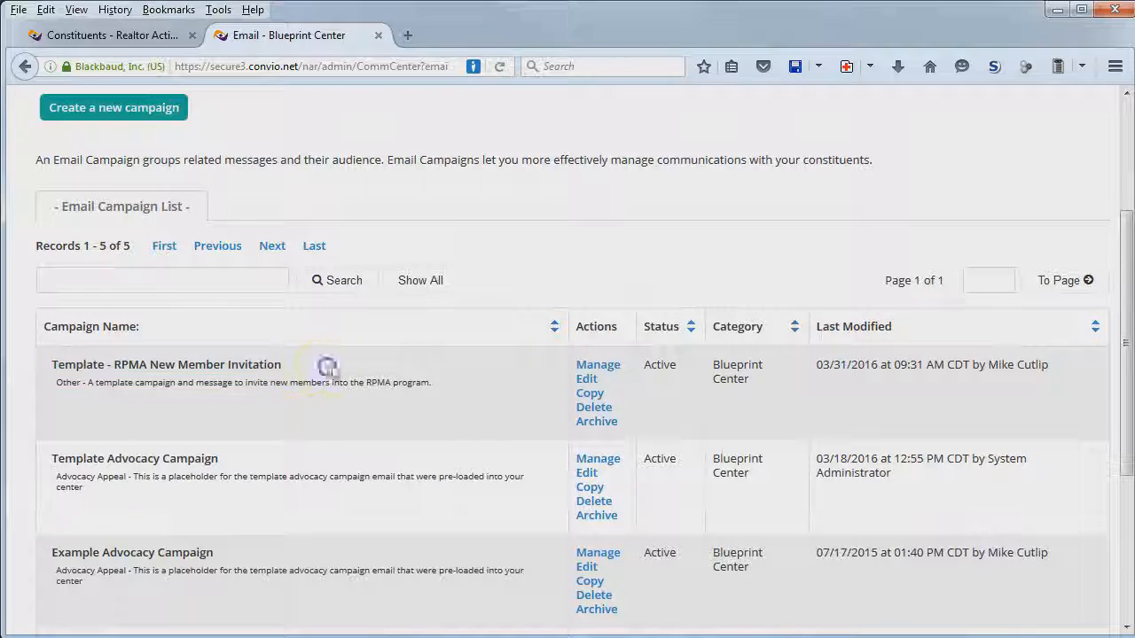
# Review the template campaign's name, description, type and interest opt-in settings, and leave the editor without saving.
pyautogui.click(586, 382)
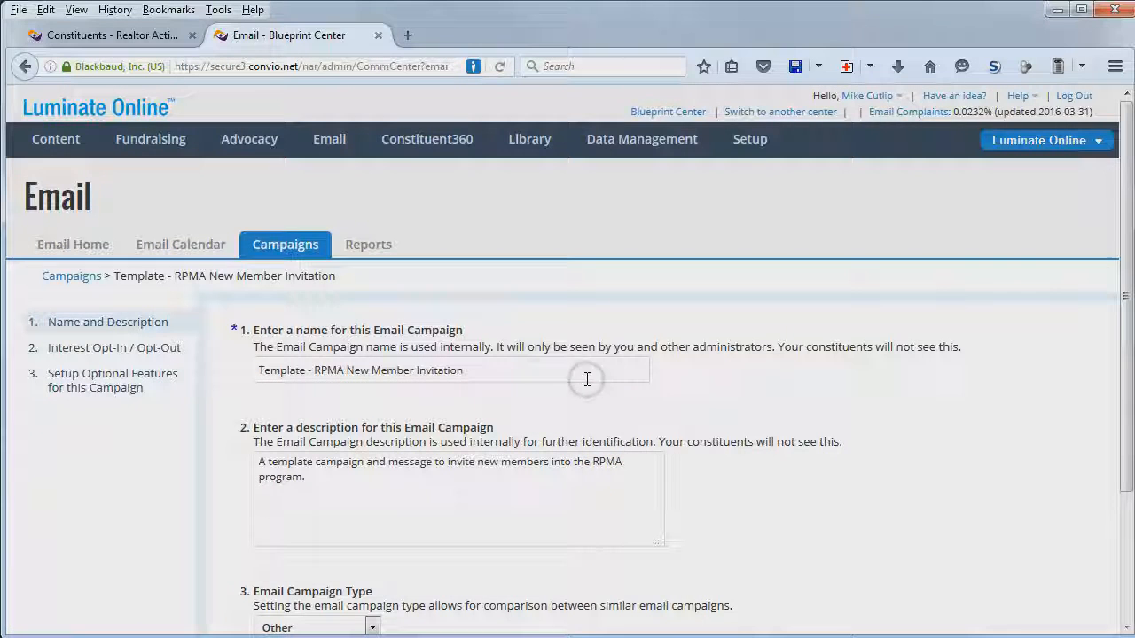
pyautogui.moveTo(506, 371); pyautogui.dragTo(238, 373)
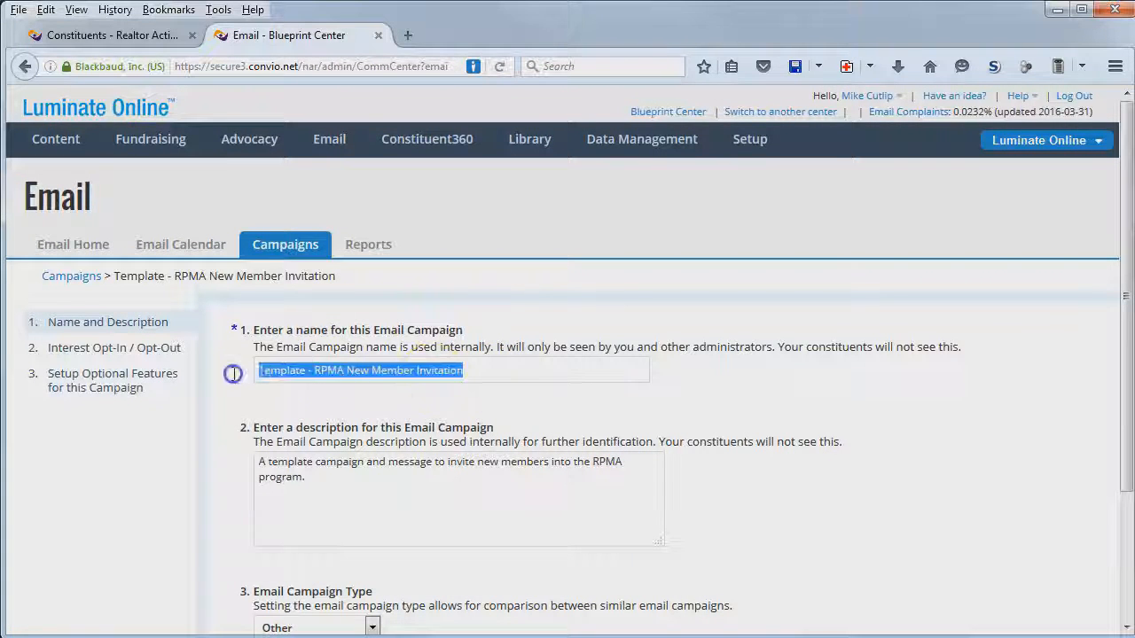
pyautogui.moveTo(347, 484); pyautogui.dragTo(243, 456)
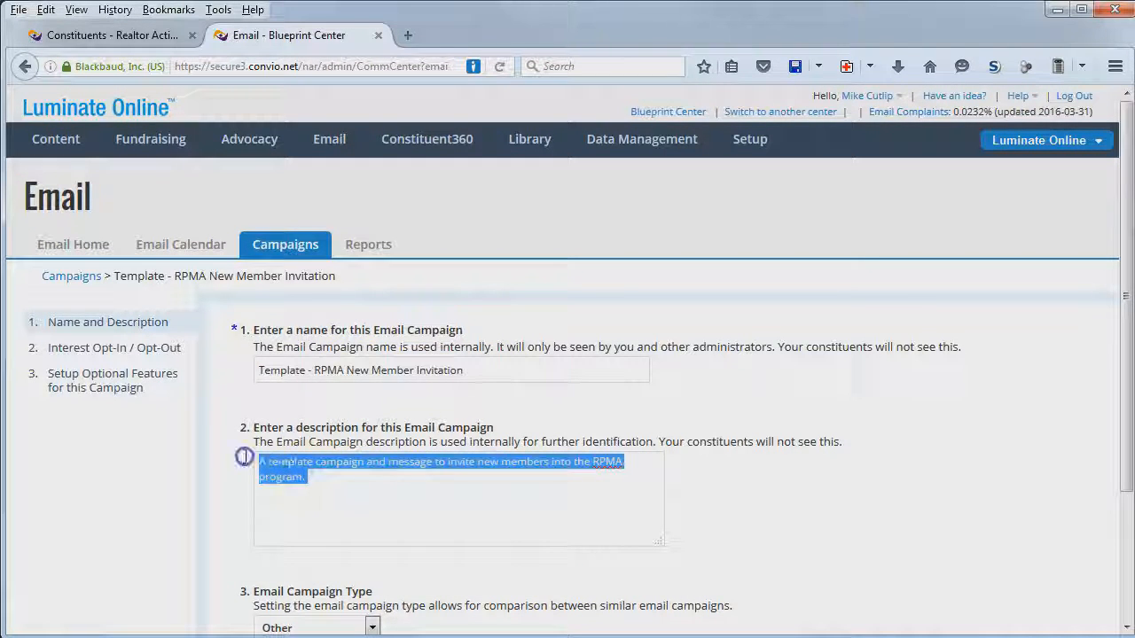
pyautogui.scroll(-2, 379, 489)
pyautogui.scroll(-1, 390, 494)
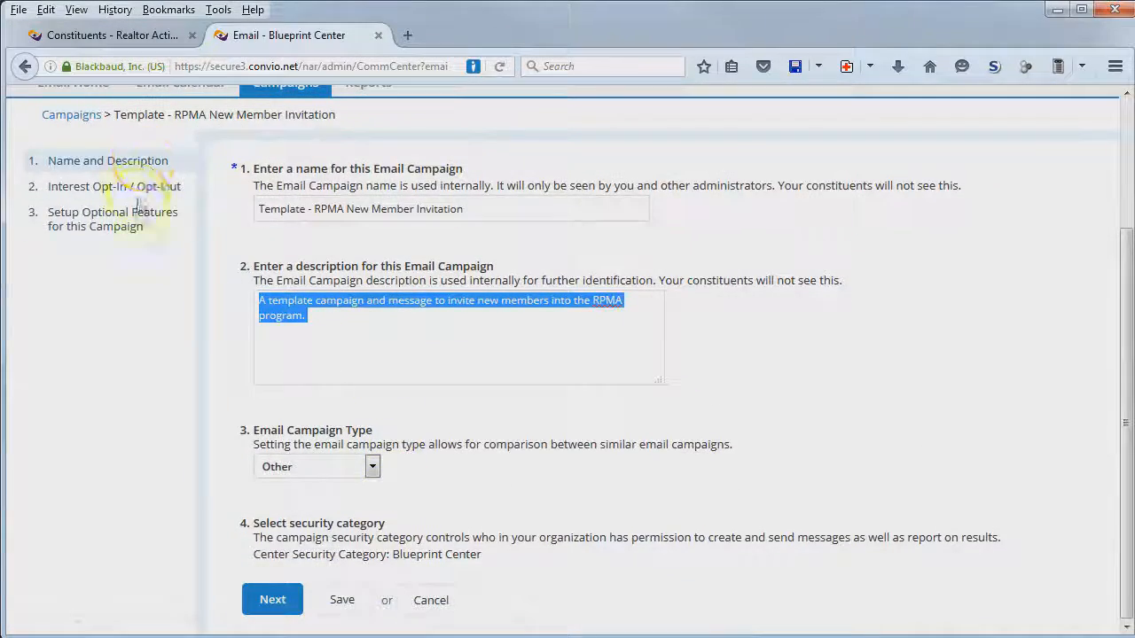
pyautogui.click(131, 191)
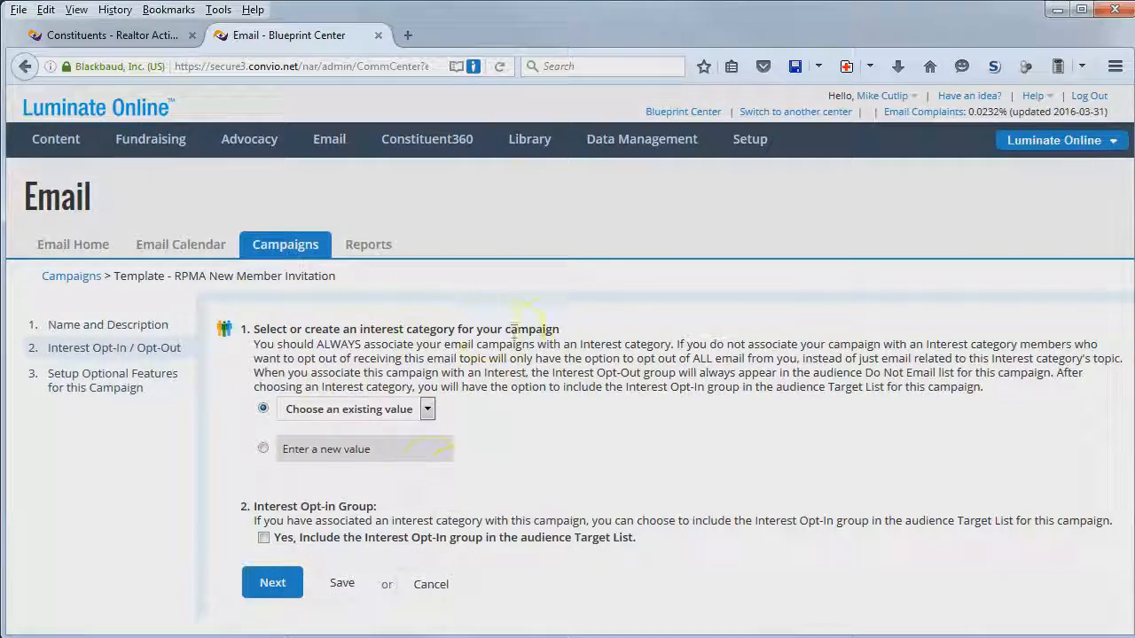
pyautogui.moveTo(561, 330); pyautogui.dragTo(254, 324)
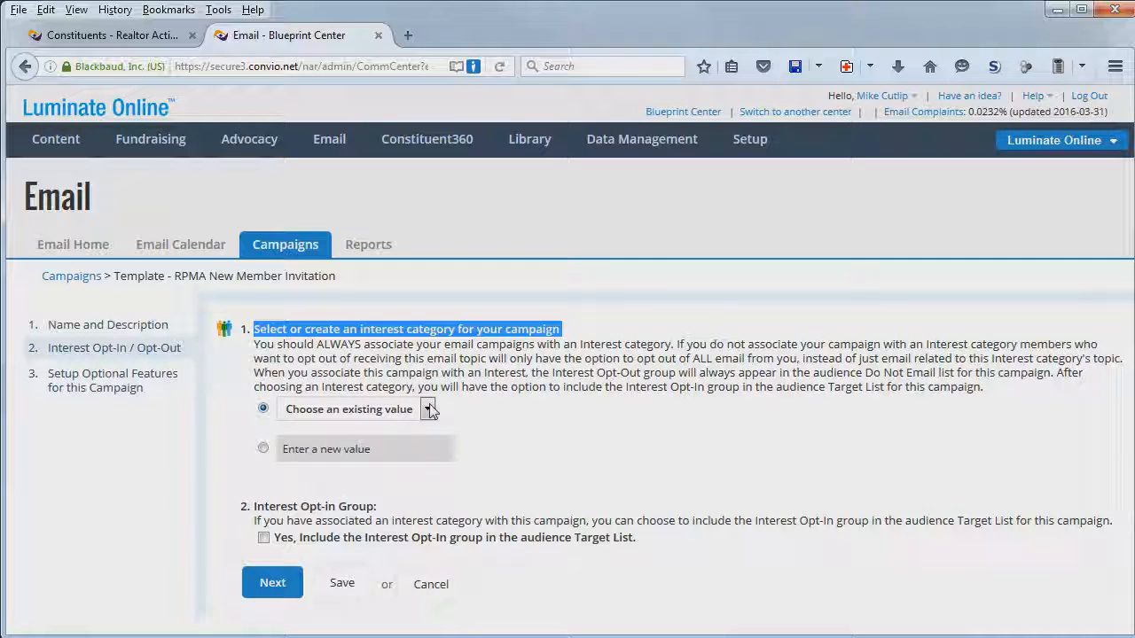
pyautogui.click(438, 587)
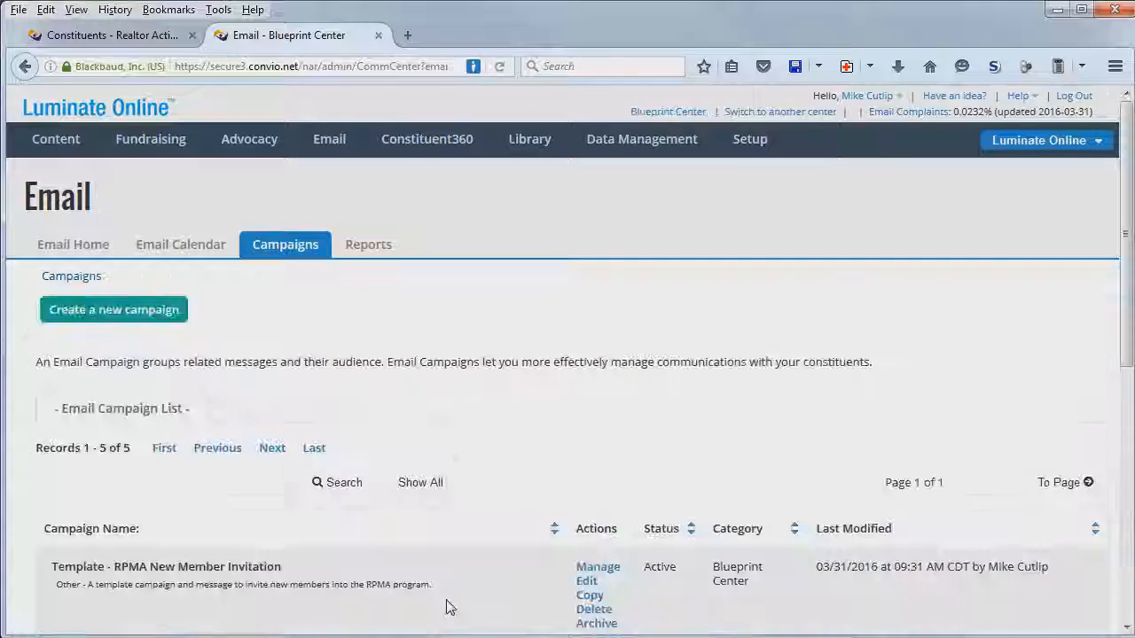
# Open the Template - RPMA New Member Invitation campaign for management and examine the group in its audience target list.
pyautogui.scroll(-4, 399, 456)
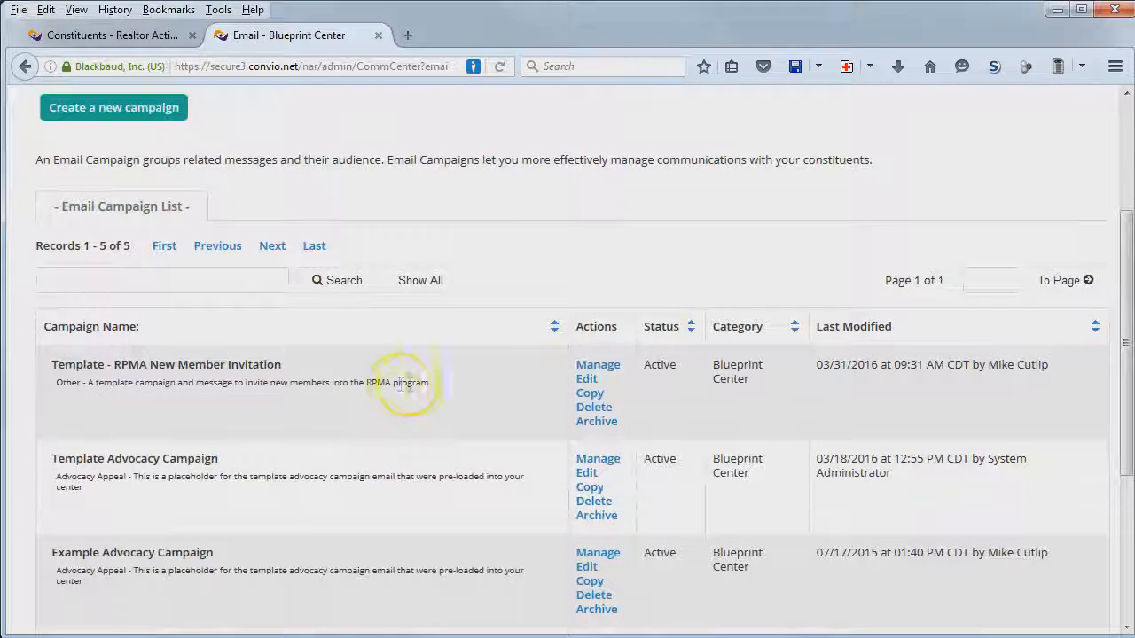
pyautogui.click(595, 367)
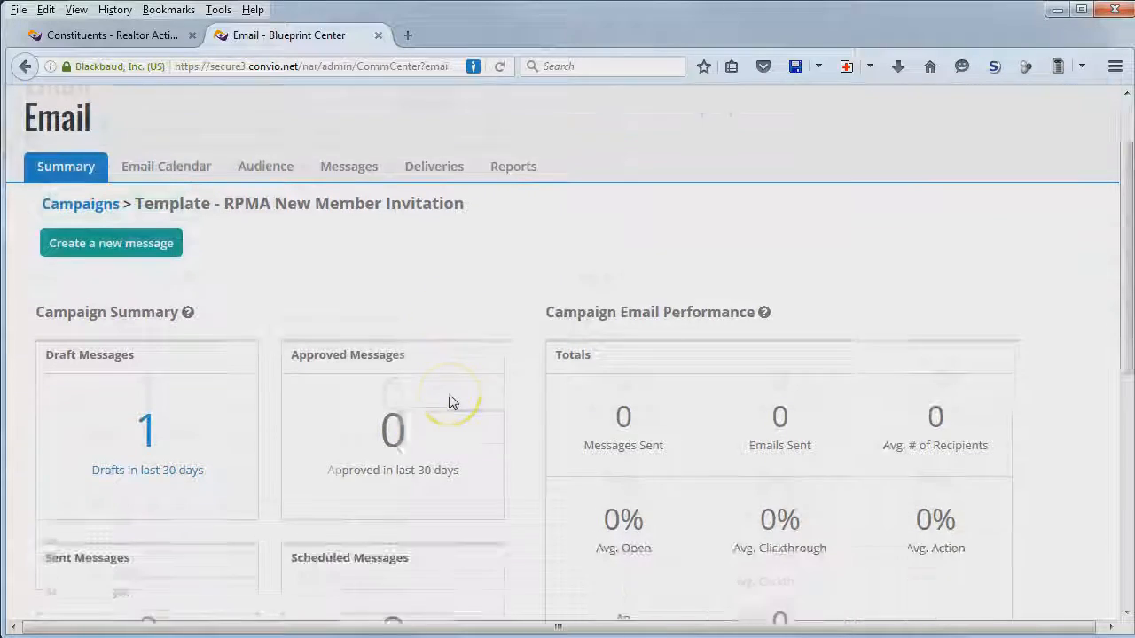
pyautogui.click(257, 254)
pyautogui.scroll(-2, 468, 412)
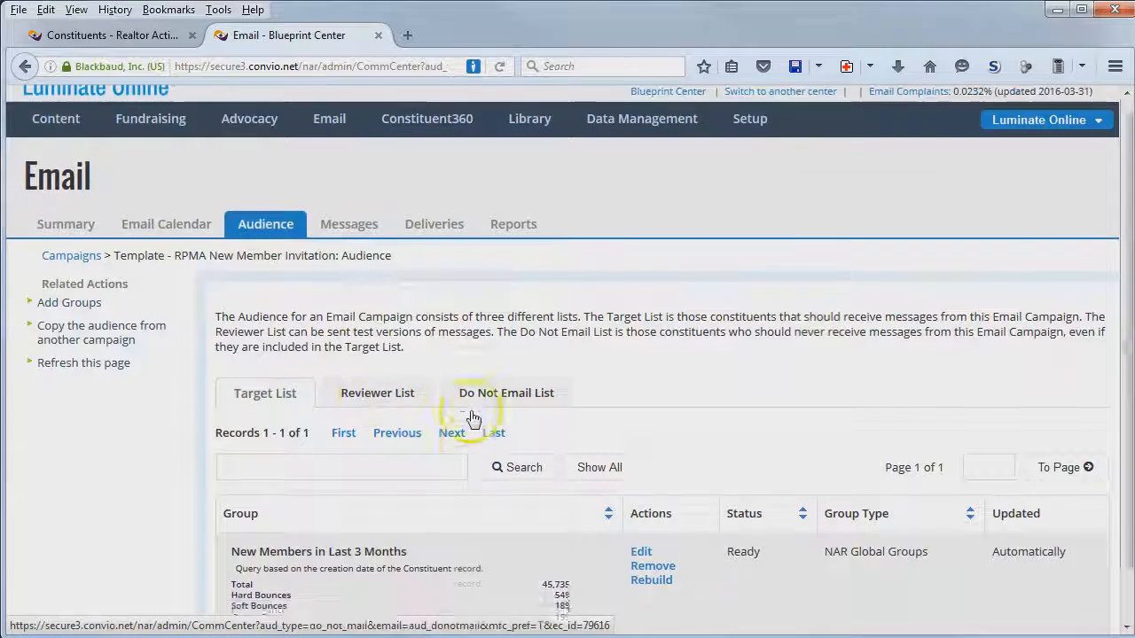
pyautogui.moveTo(426, 507); pyautogui.dragTo(215, 502)
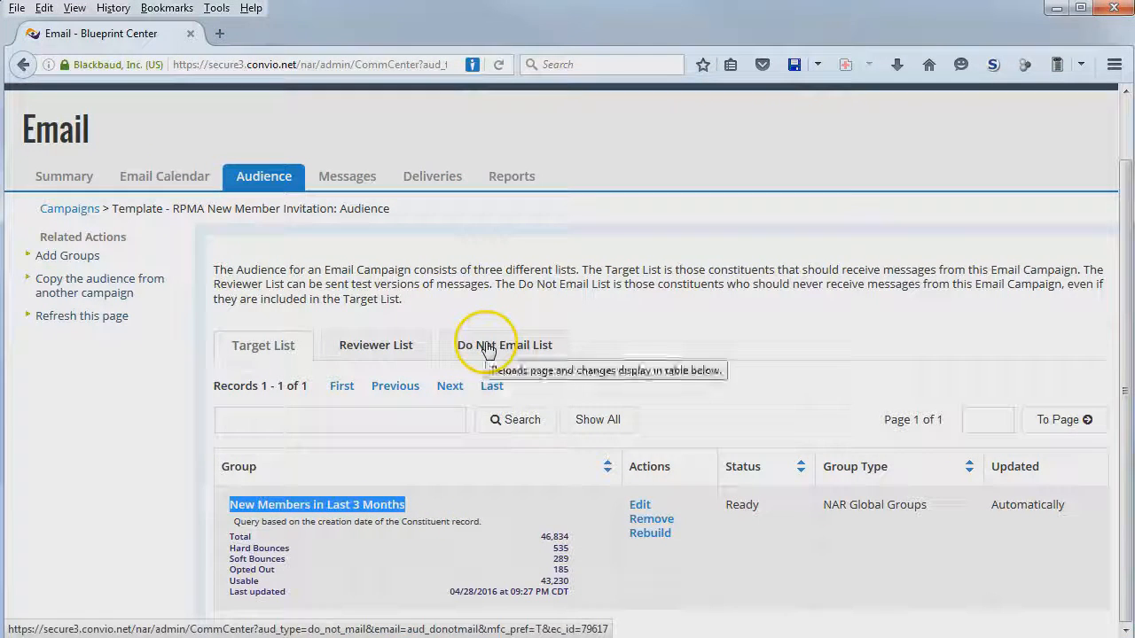
# Examine which group is on the campaign's Do Not Email List.
pyautogui.click(488, 344)
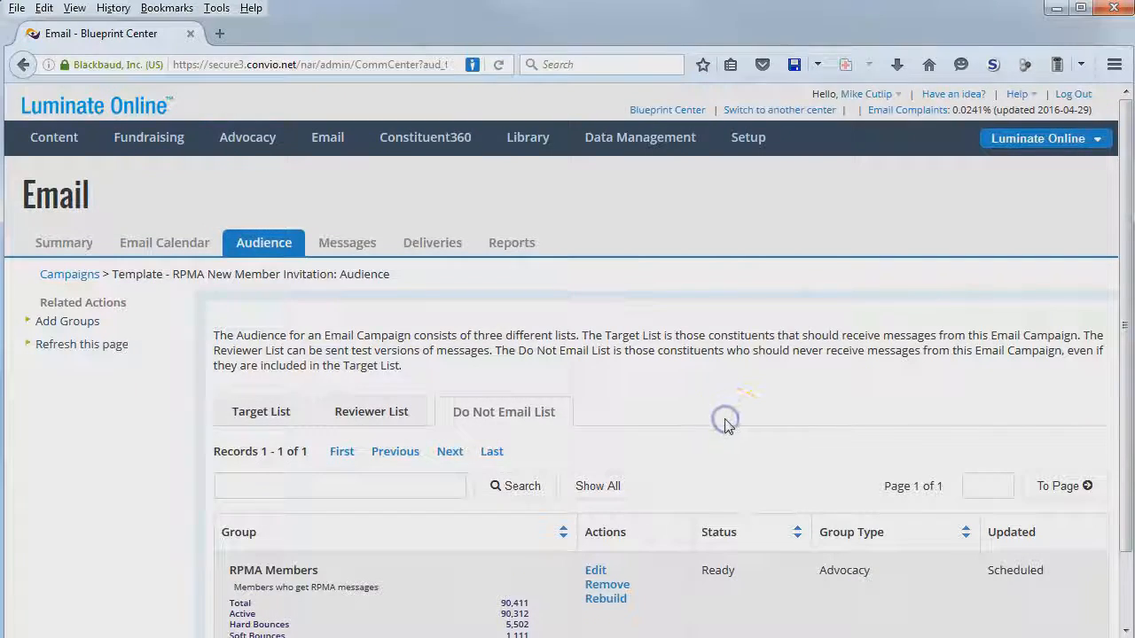
pyautogui.scroll(-2, 725, 423)
pyautogui.moveTo(337, 493); pyautogui.dragTo(225, 497)
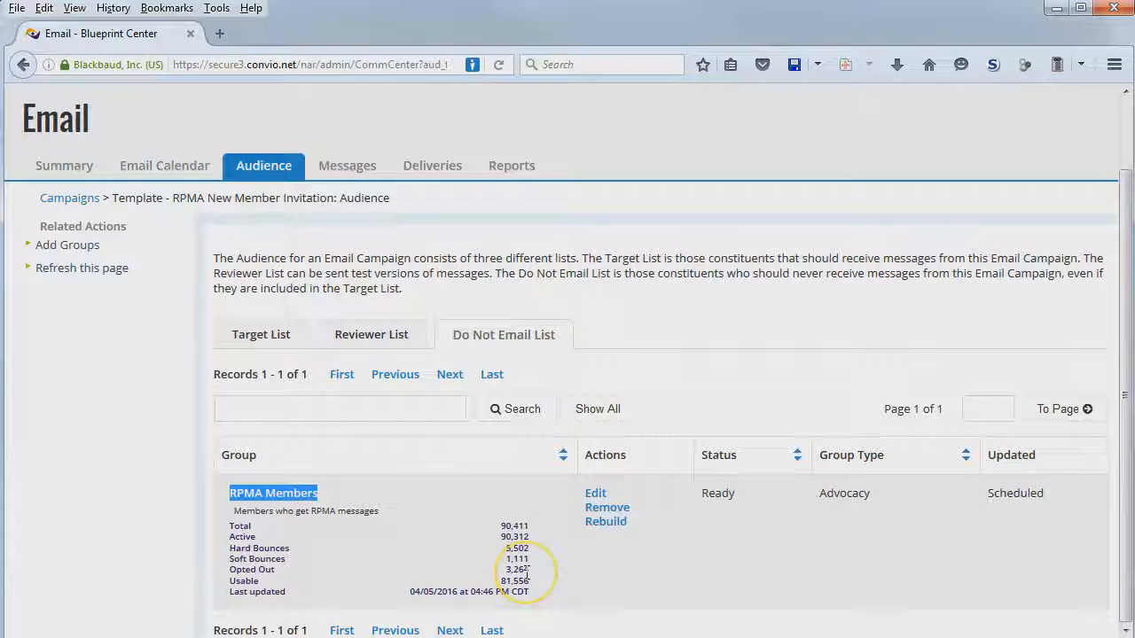
pyautogui.click(452, 504)
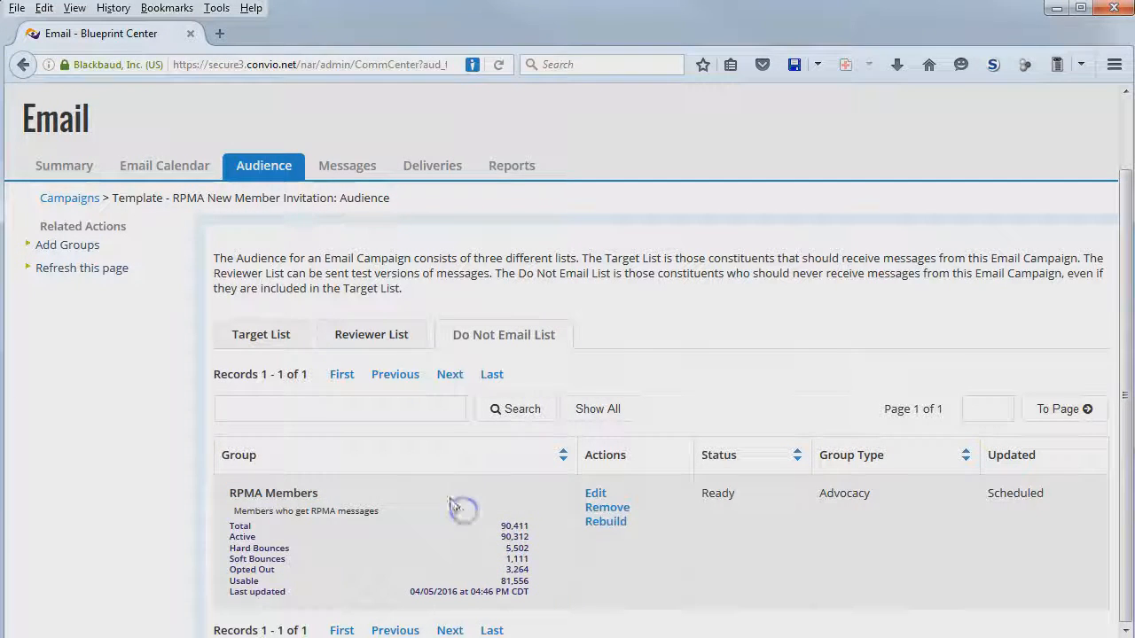
# Open the campaign's message list and locate the template RPMA new member invitation message.
pyautogui.click(349, 170)
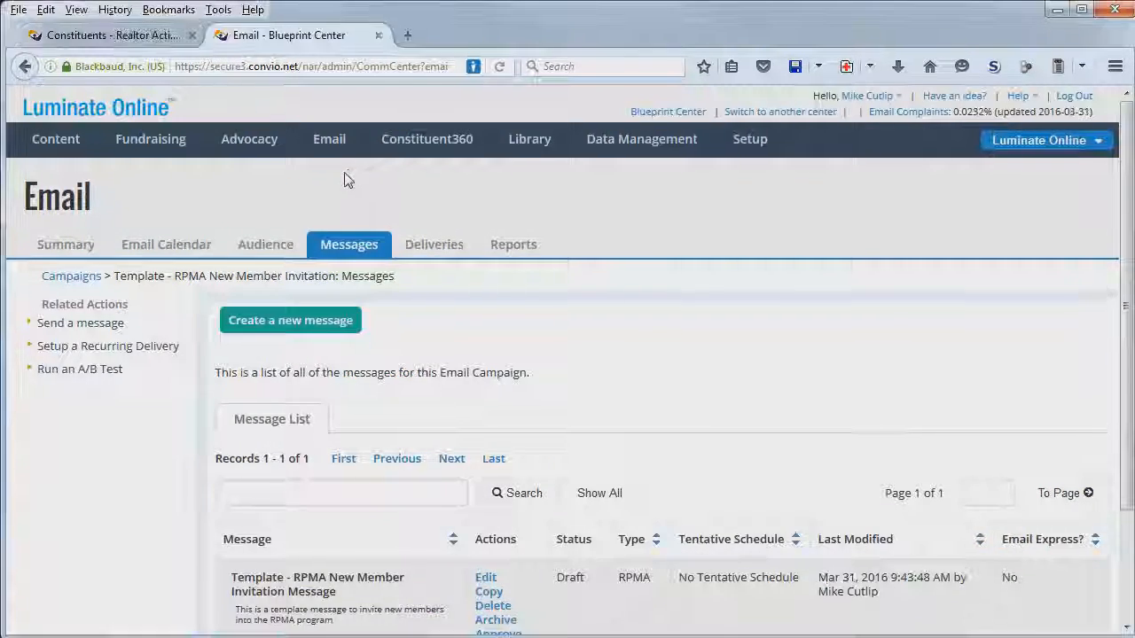
pyautogui.scroll(-3, 643, 402)
pyautogui.moveTo(338, 462); pyautogui.dragTo(222, 443)
pyautogui.click(392, 466)
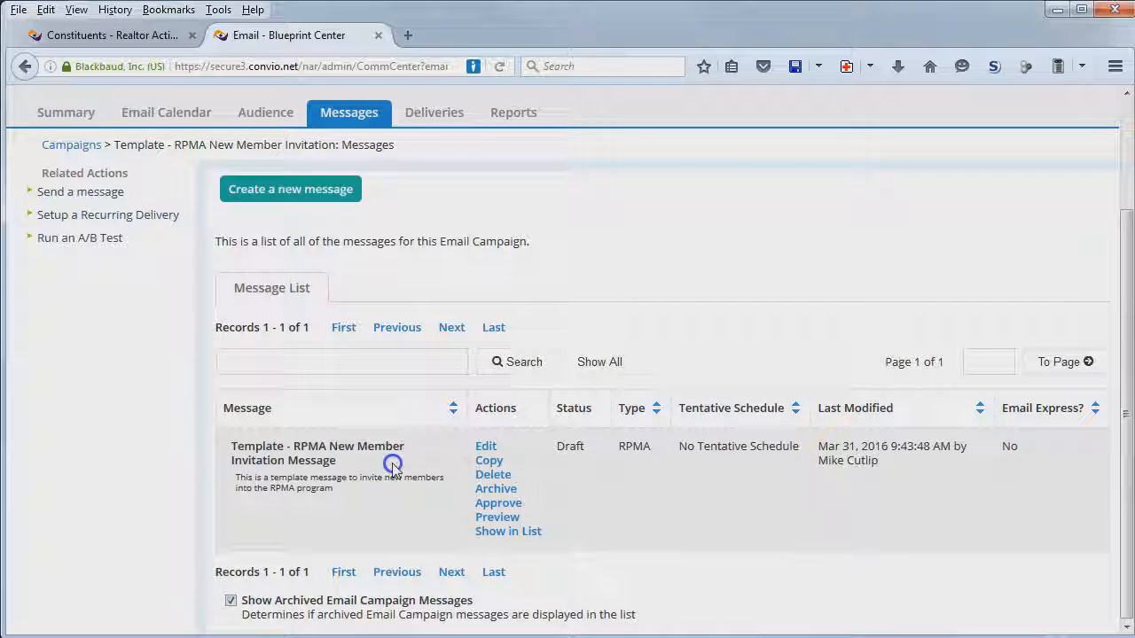
# Copy the template message under the name "April 2016 - RPMA New Member Invitation Message".
pyautogui.click(492, 466)
pyautogui.click(436, 373)
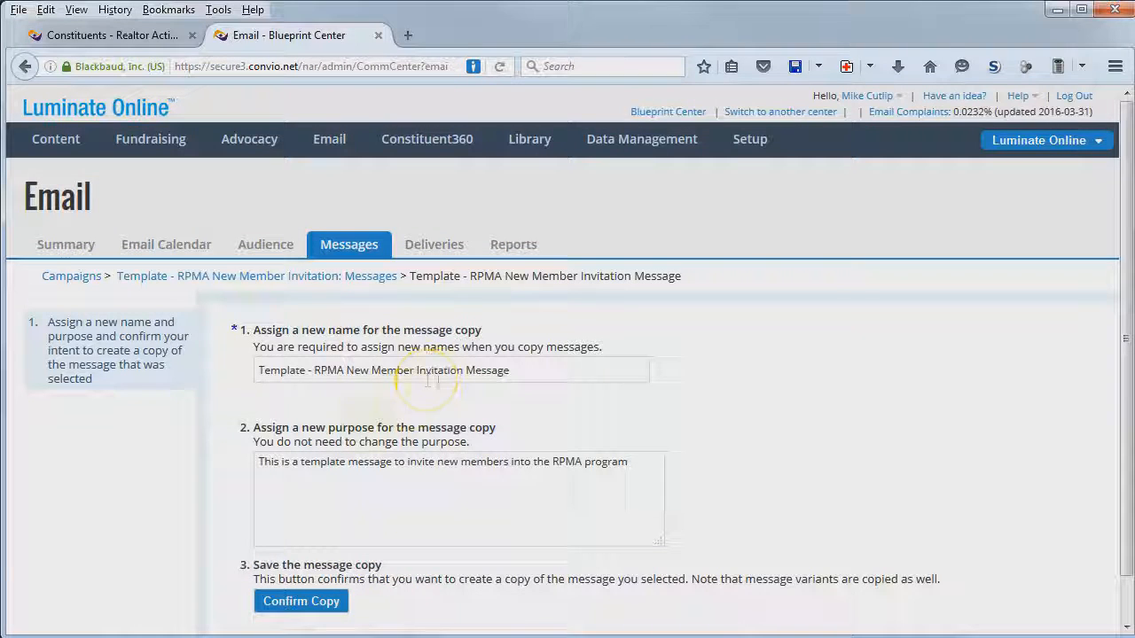
pyautogui.moveTo(306, 371); pyautogui.dragTo(228, 373)
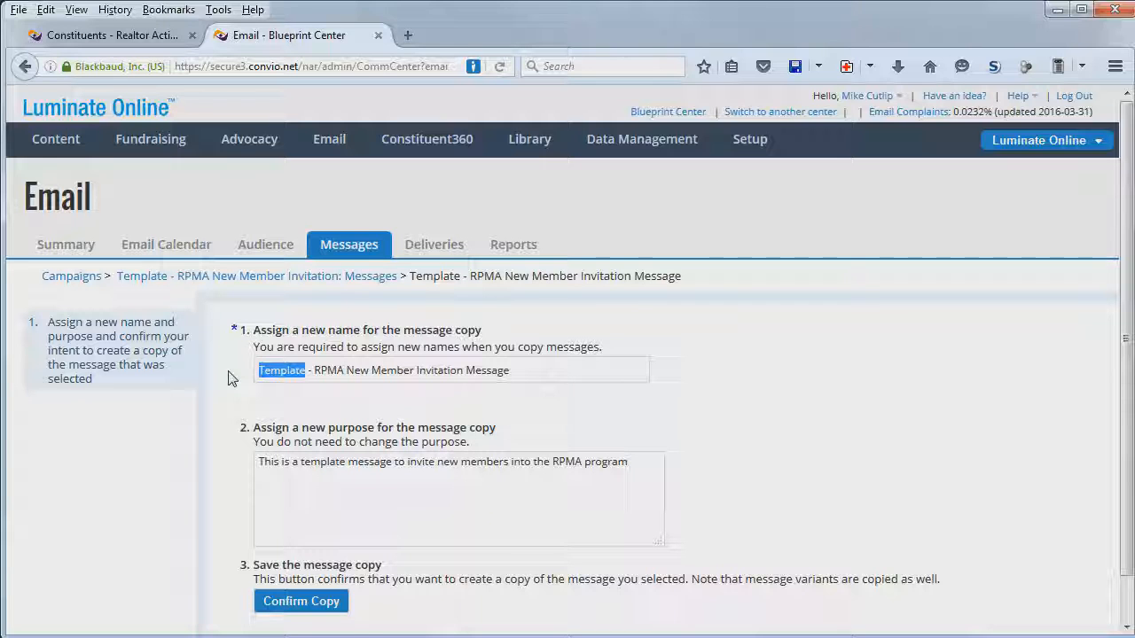
pyautogui.write('Apiril 2016')
pyautogui.click(274, 370)
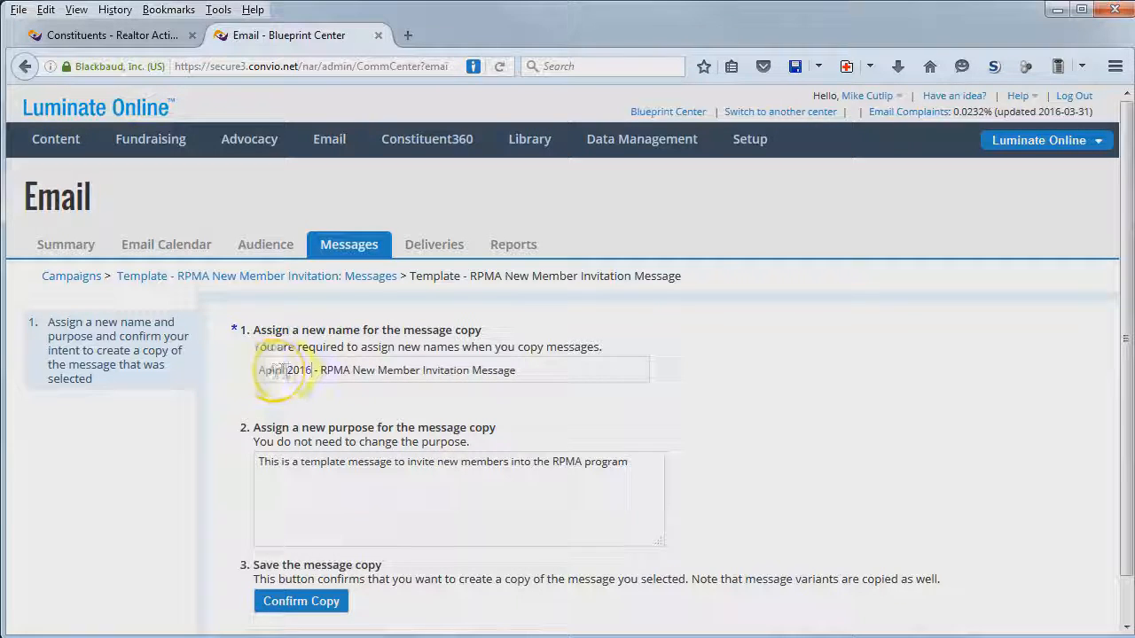
pyautogui.press('BackSpace')
pyautogui.click(299, 603)
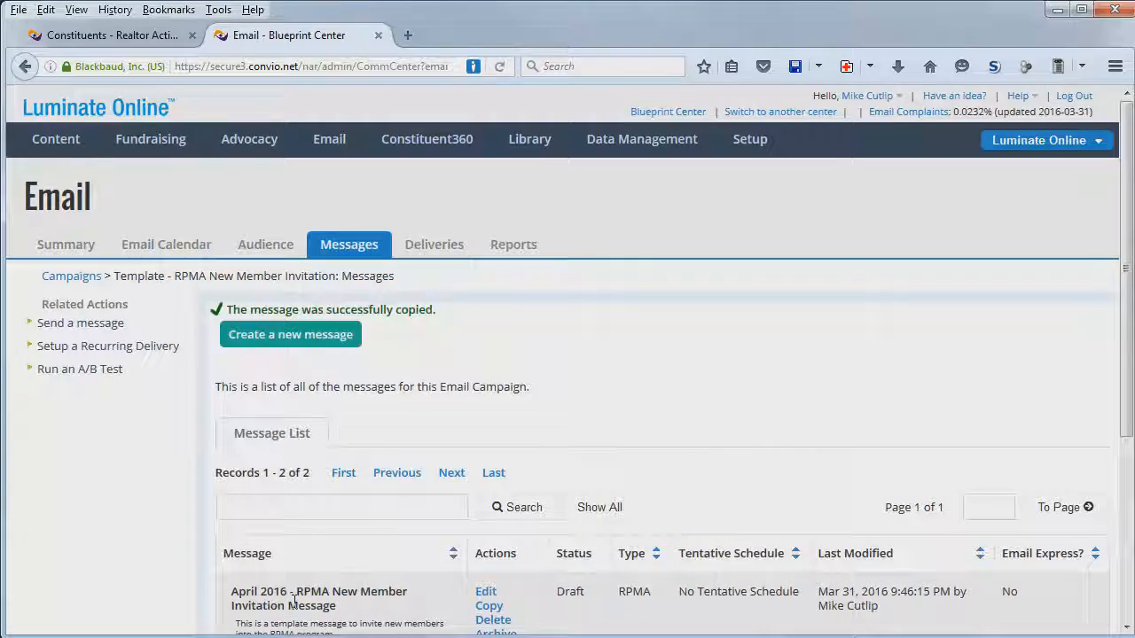
# Open the April 2016 message copy for editing and proceed past its message information to the envelope settings.
pyautogui.scroll(-3, 568, 350)
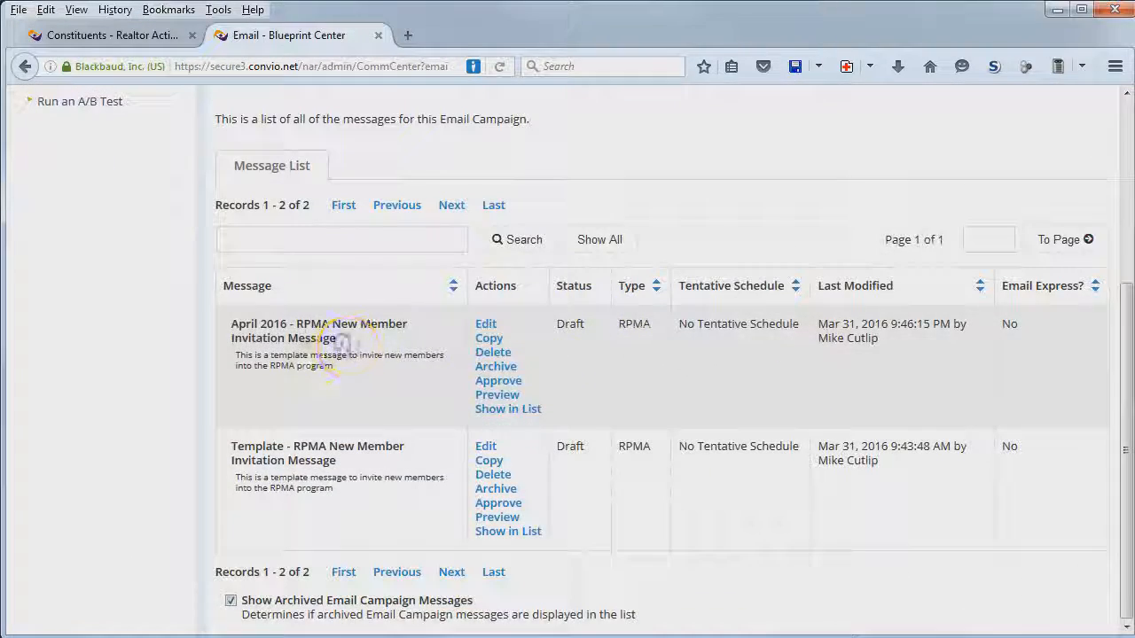
pyautogui.tripleClick(229, 325)
pyautogui.click(427, 339)
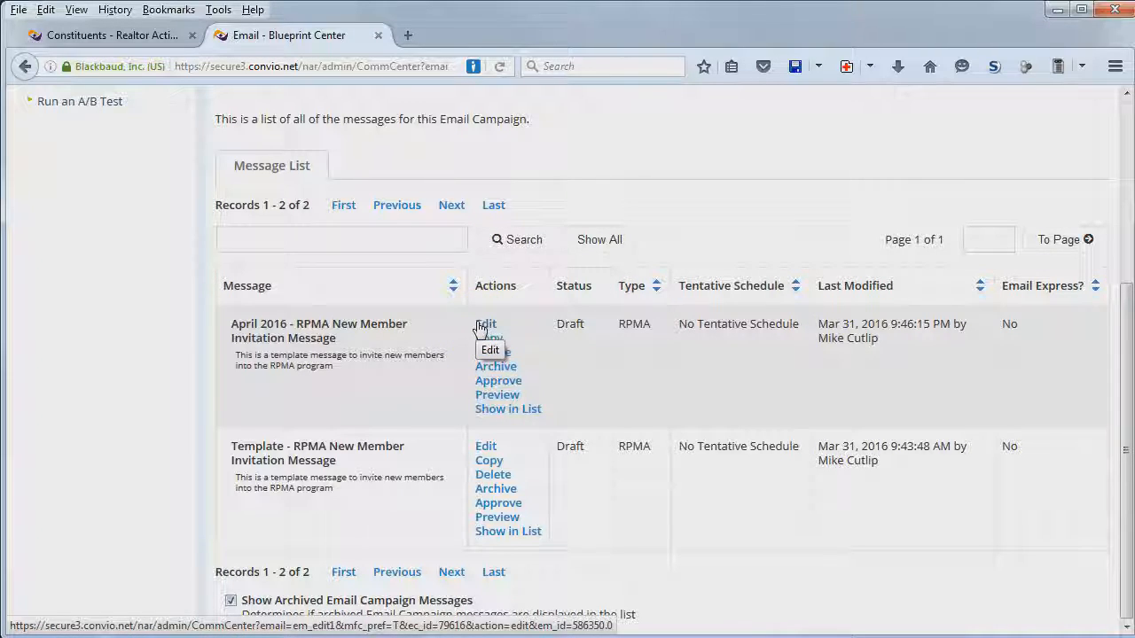
pyautogui.click(483, 325)
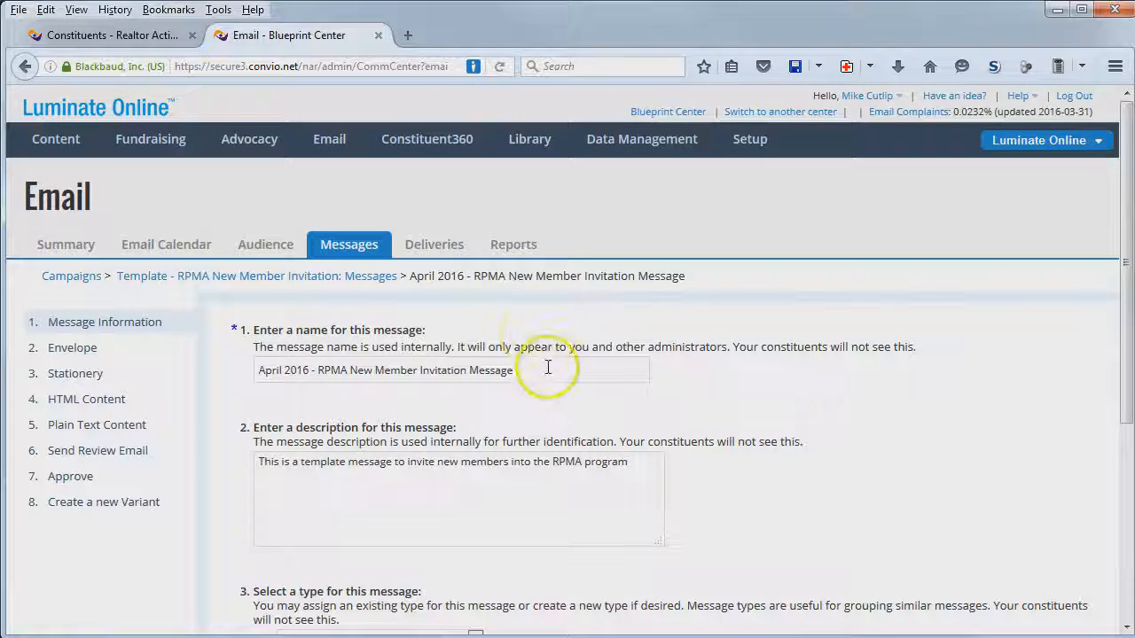
pyautogui.scroll(-5, 559, 416)
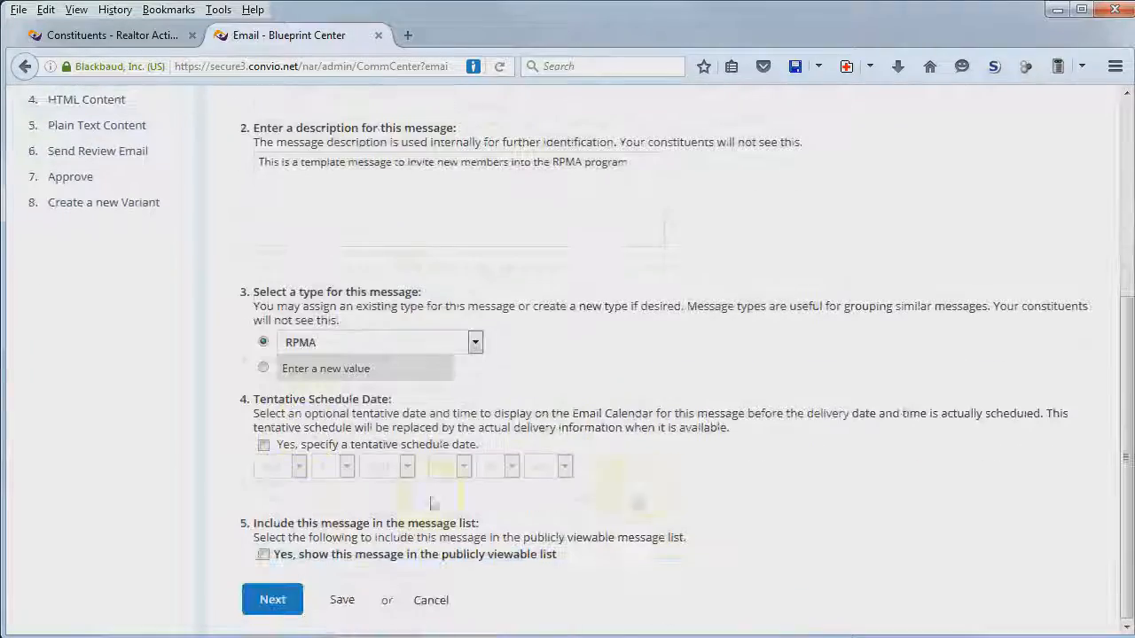
pyautogui.click(272, 600)
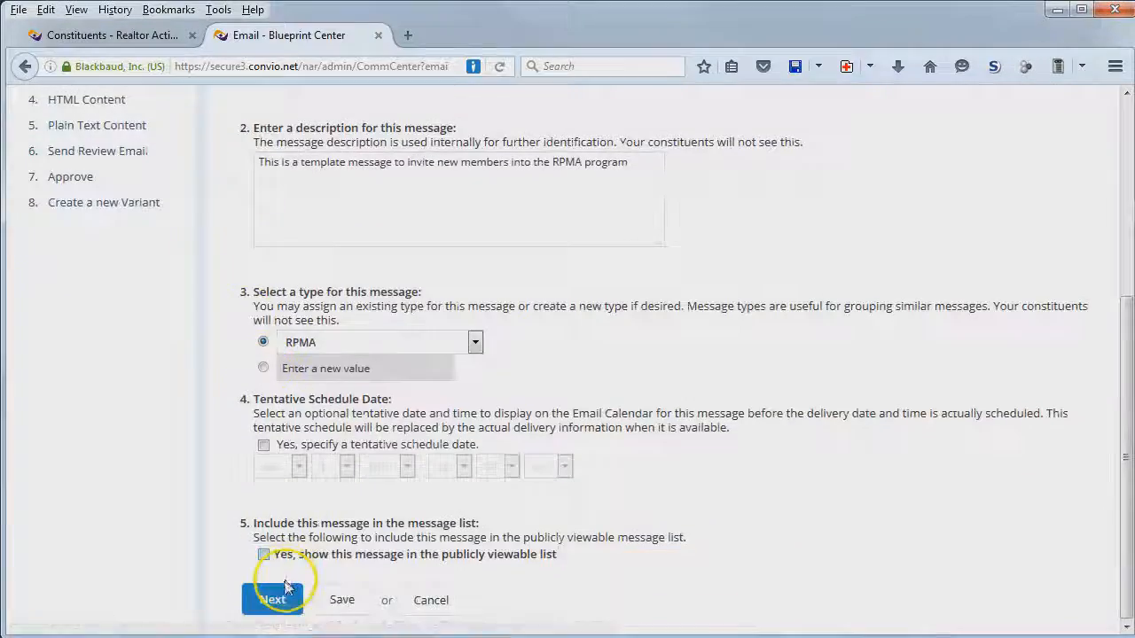
pyautogui.click(280, 596)
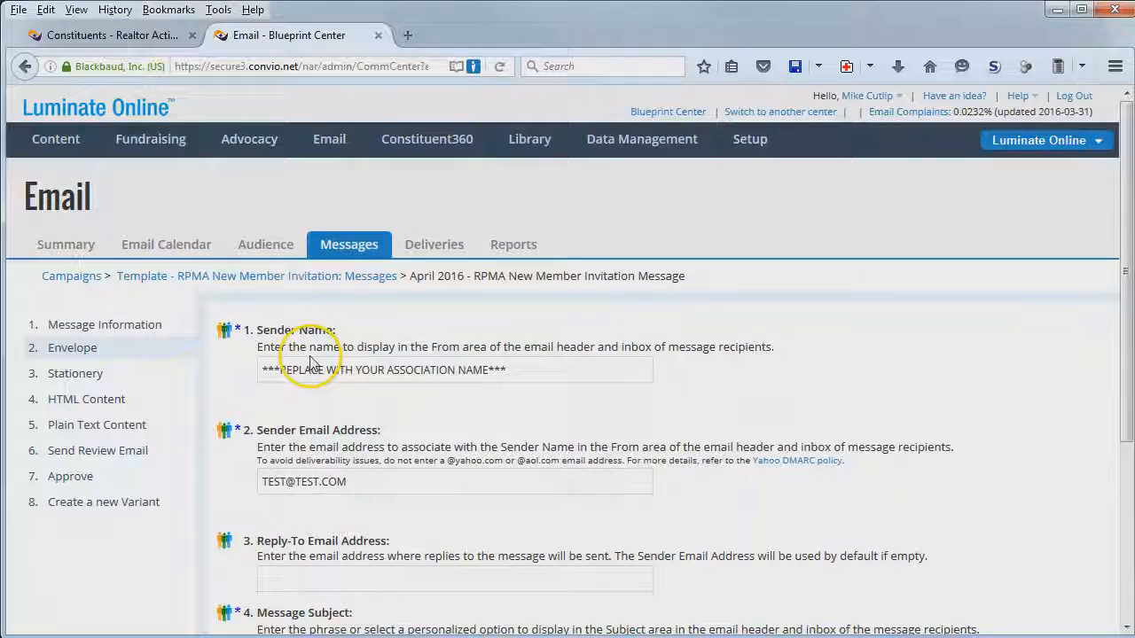
# Review the envelope's sender name, sender email address and message subject fields.
pyautogui.moveTo(540, 370); pyautogui.dragTo(241, 381)
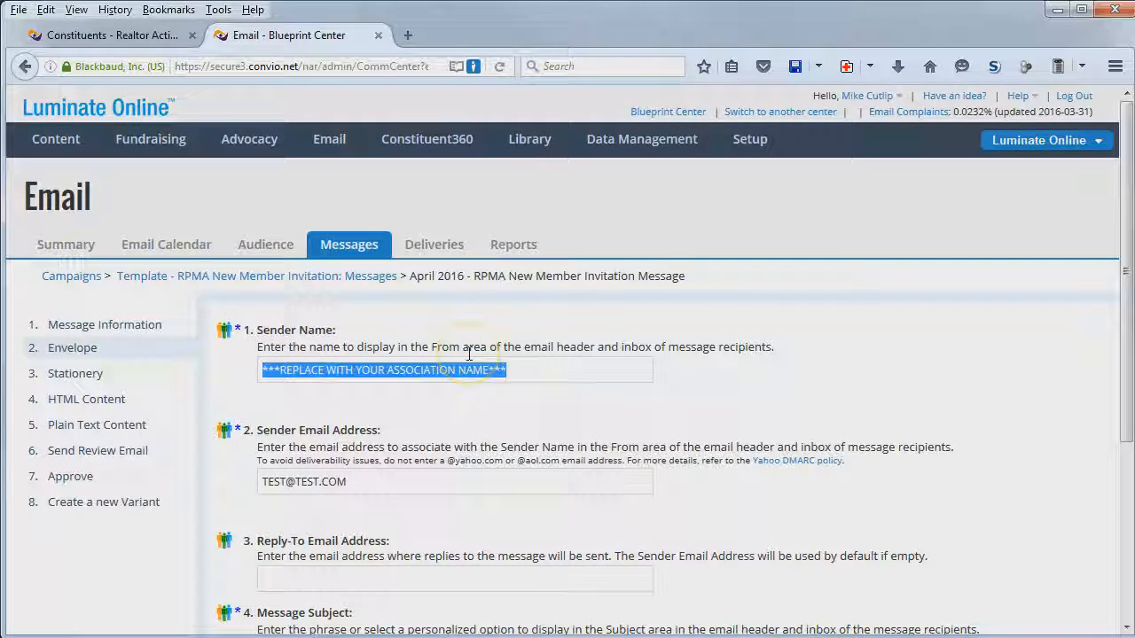
pyautogui.moveTo(359, 486); pyautogui.dragTo(230, 492)
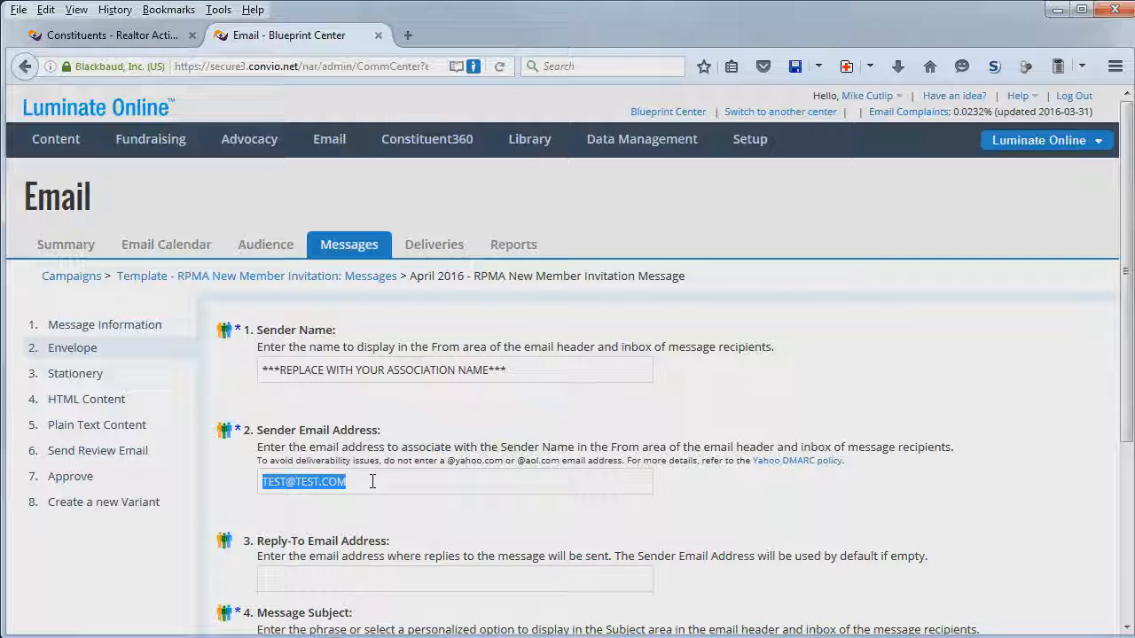
pyautogui.scroll(-3, 417, 487)
pyautogui.moveTo(493, 456); pyautogui.dragTo(223, 435)
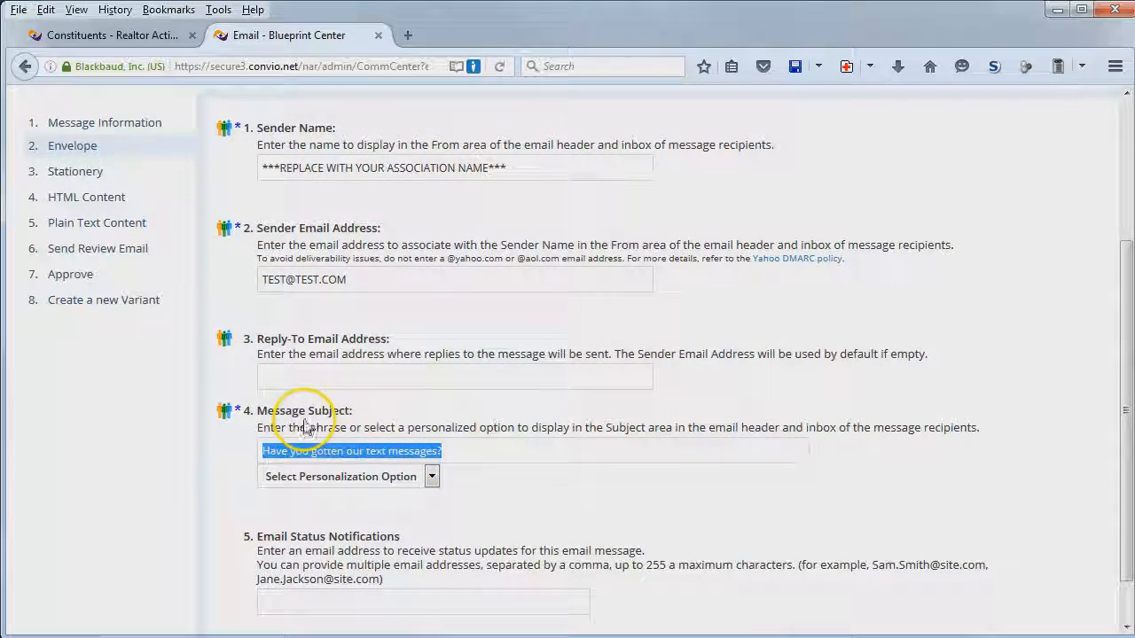
pyautogui.scroll(-1, 301, 419)
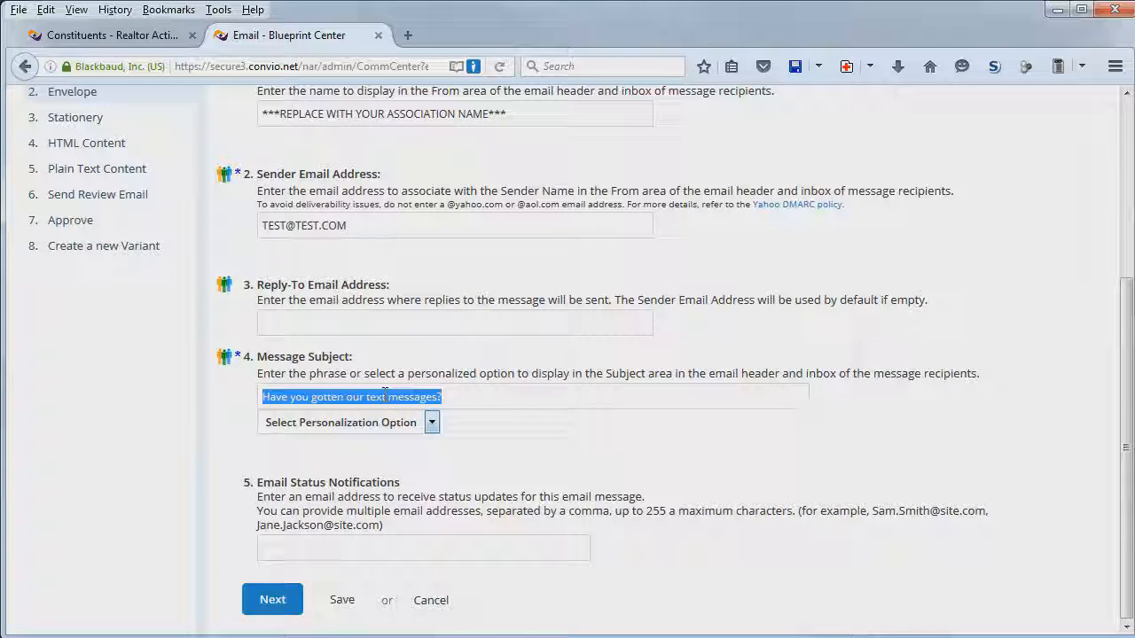
# Proceed from the envelope settings to the stationery choices, keep Blank Stationery and continue to the HTML content.
pyautogui.click(108, 126)
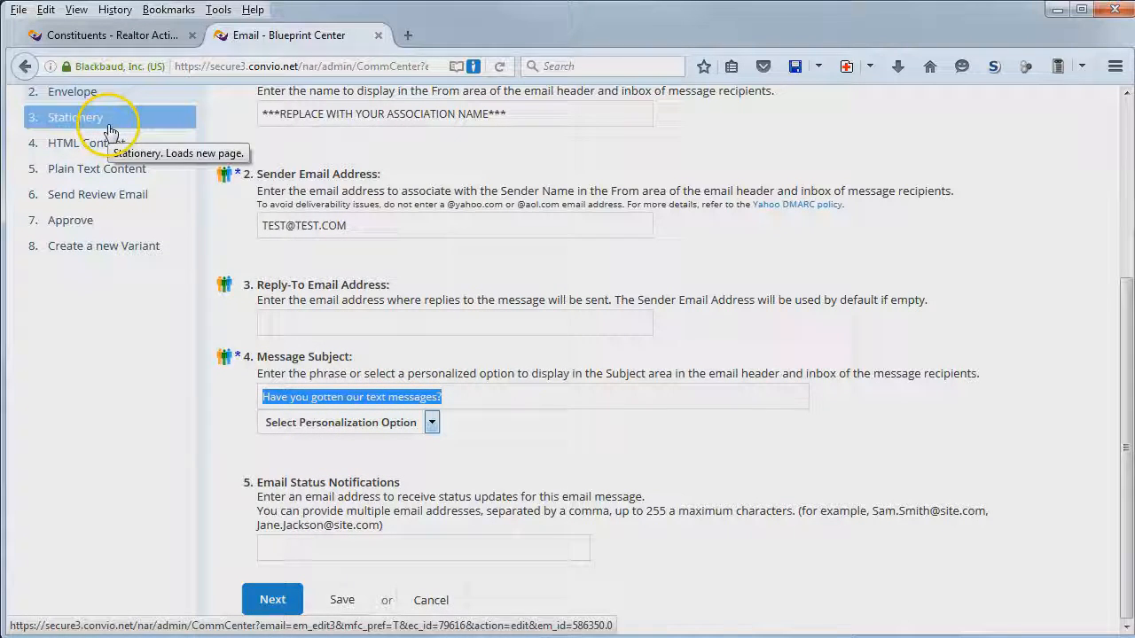
pyautogui.click(115, 145)
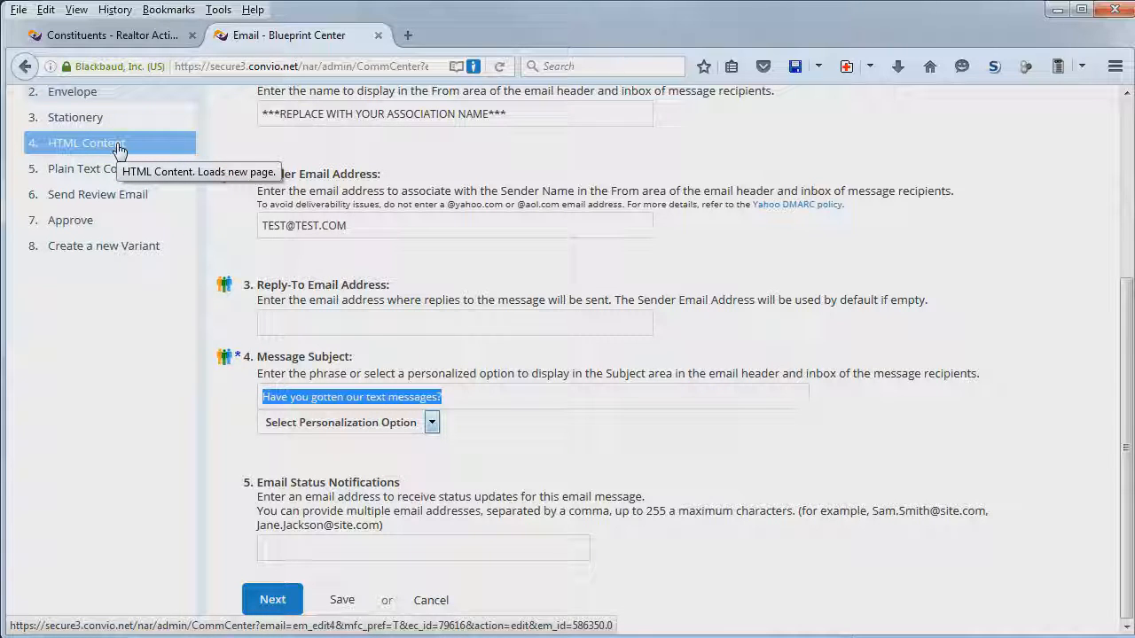
pyautogui.click(272, 610)
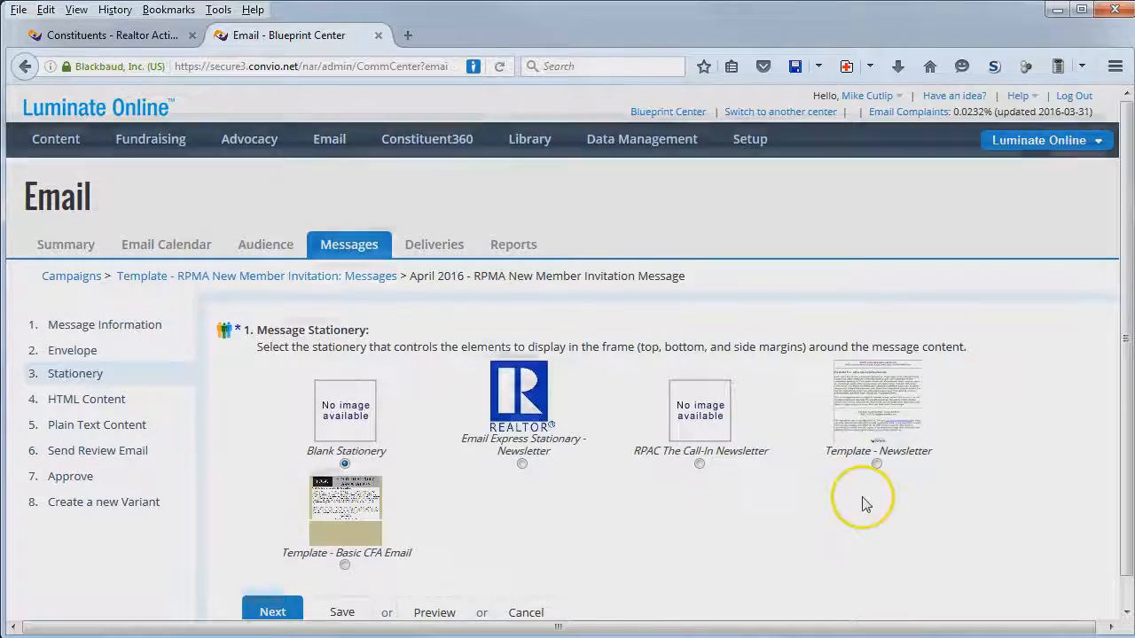
pyautogui.scroll(-1, 862, 502)
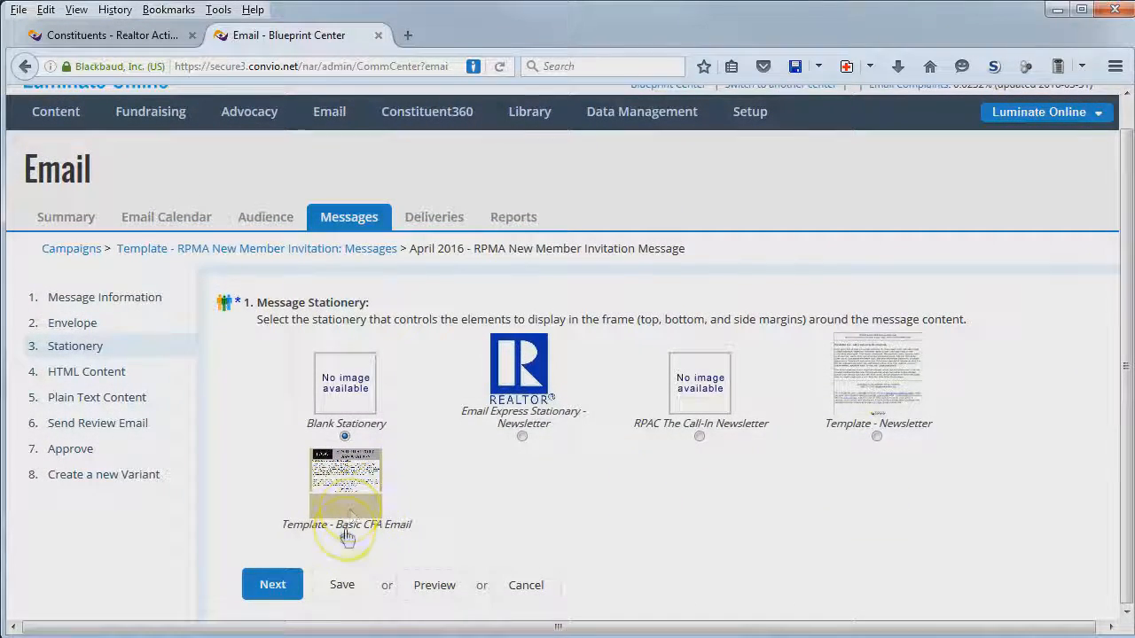
pyautogui.click(273, 586)
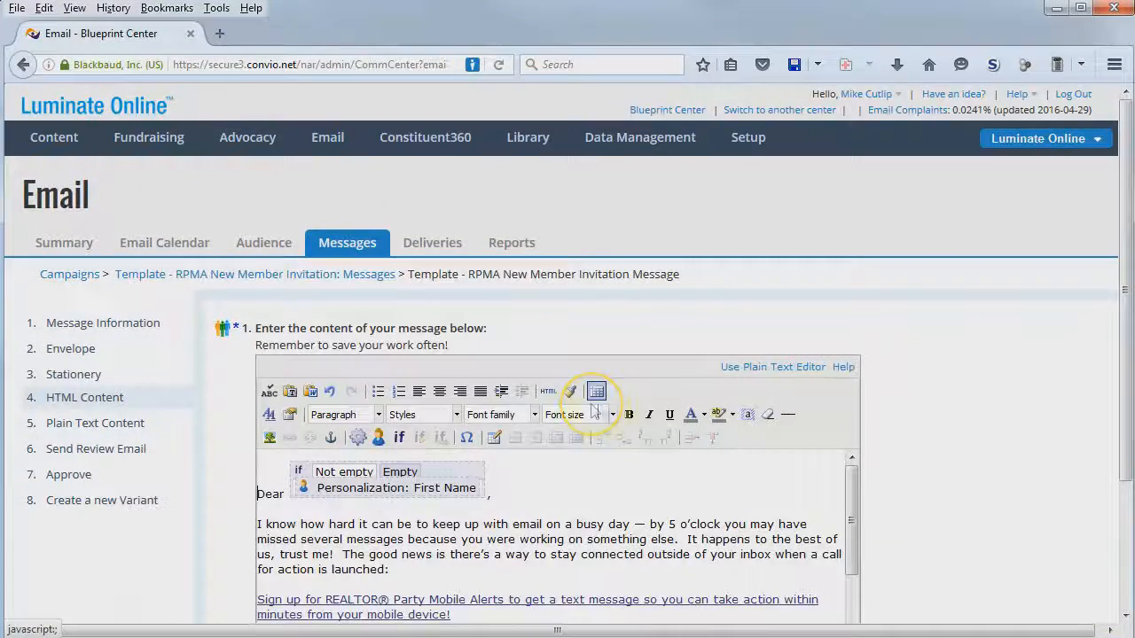
# Review the HTML message body, including the first-name greeting, the REALTOR Party Mobile Alerts sign-up links and the signature area below "Sincerely,".
pyautogui.scroll(-3, 976, 472)
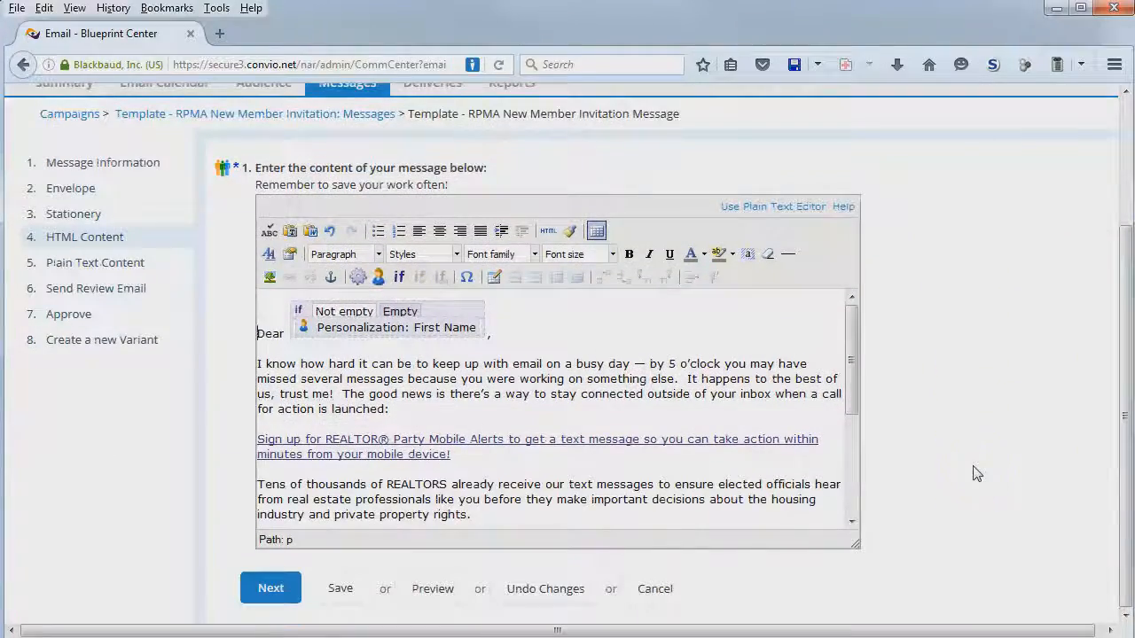
pyautogui.moveTo(853, 375); pyautogui.dragTo(857, 352)
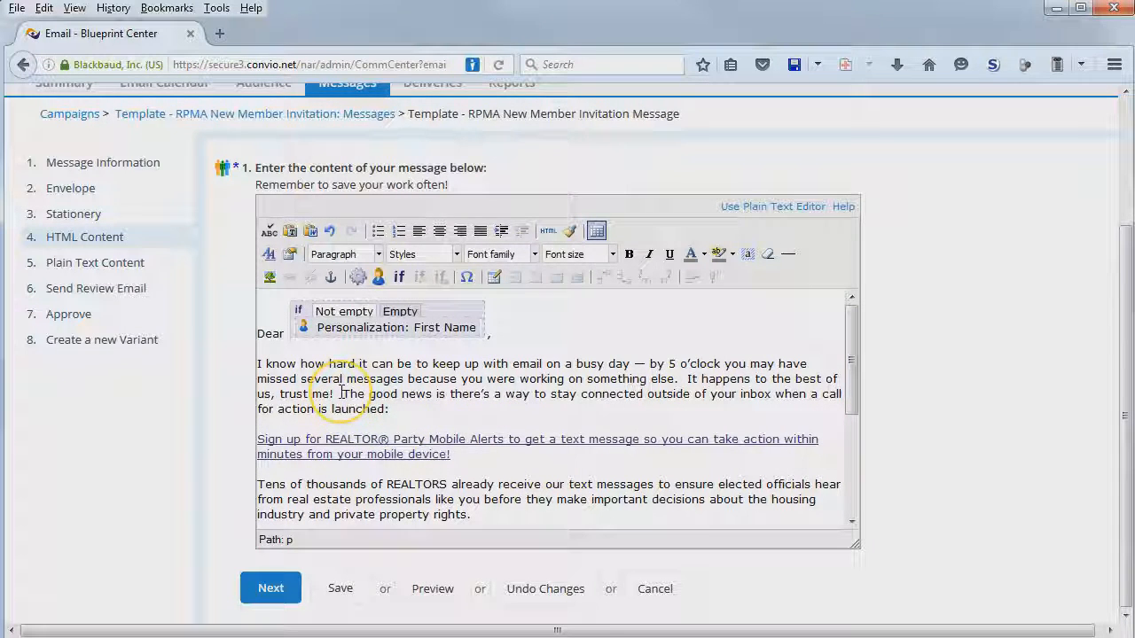
pyautogui.click(368, 375)
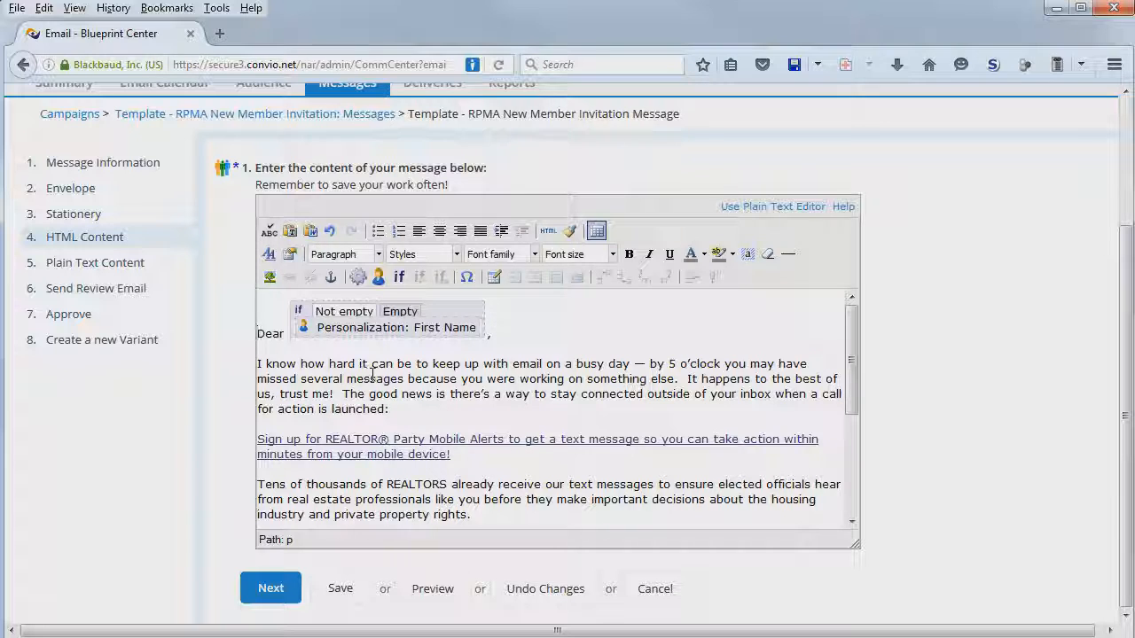
pyautogui.click(376, 383)
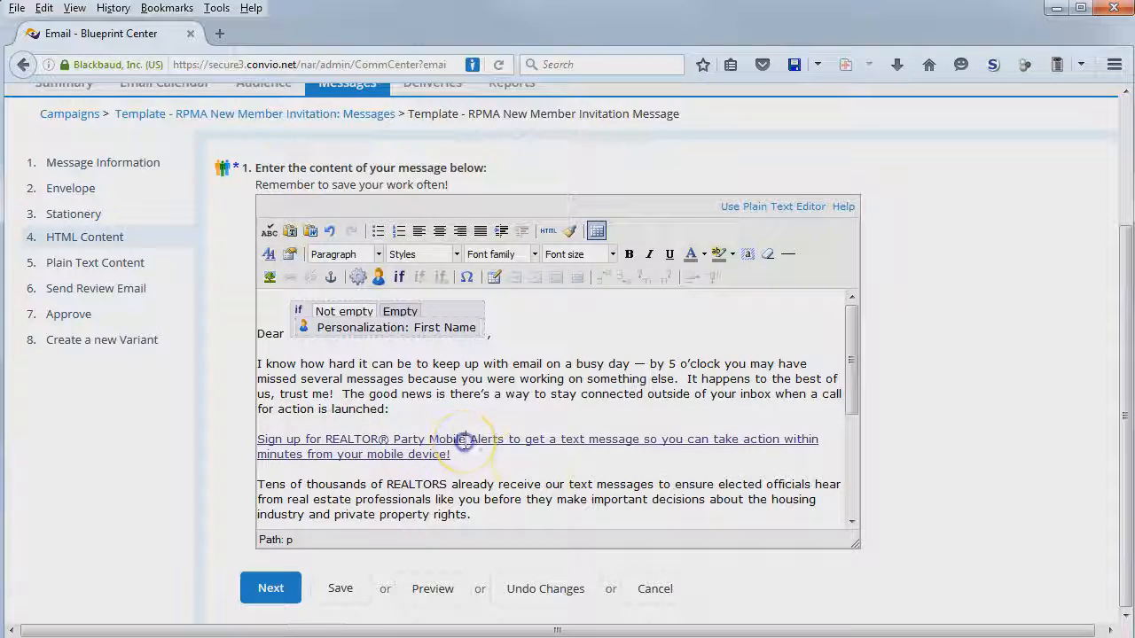
pyautogui.click(467, 441)
pyautogui.scroll(-4, 399, 470)
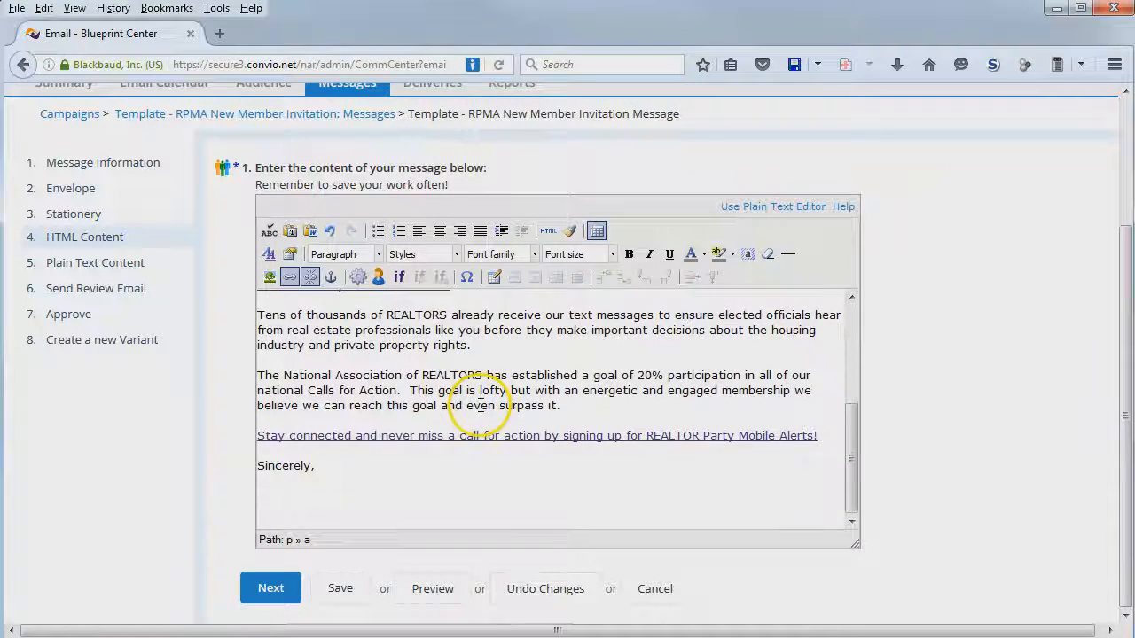
pyautogui.click(344, 492)
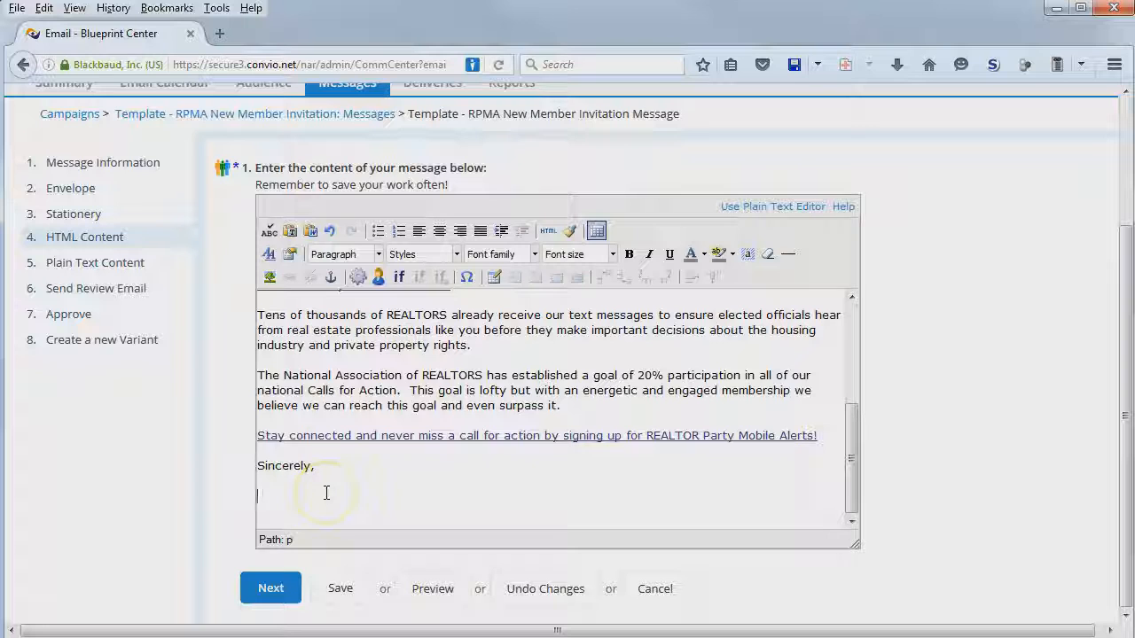
pyautogui.click(353, 509)
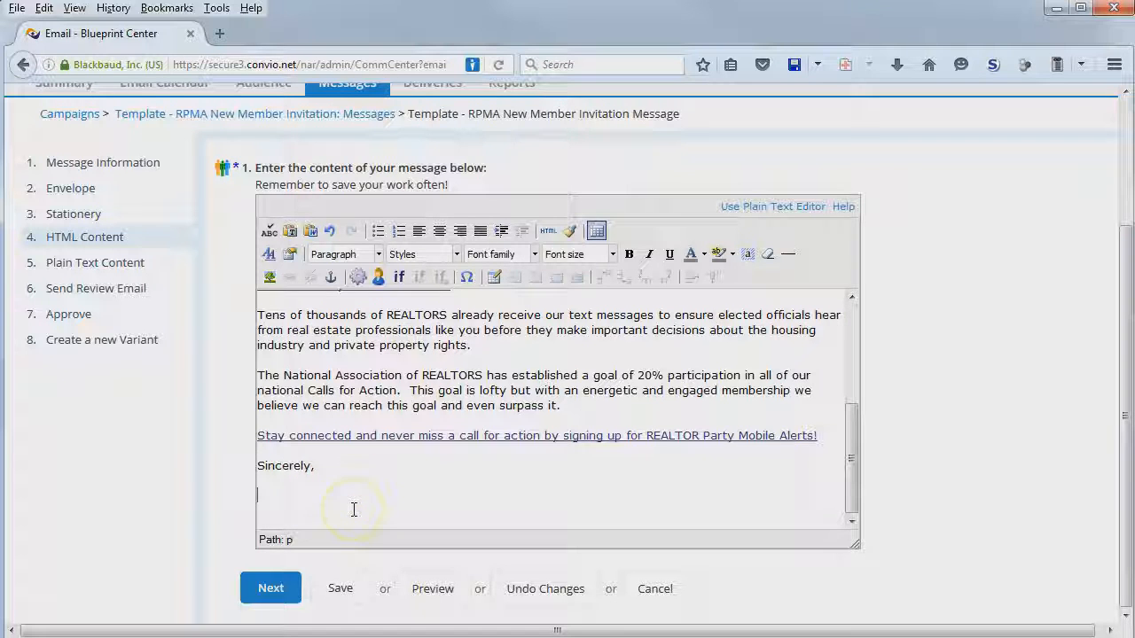
pyautogui.click(361, 483)
pyautogui.click(373, 489)
pyautogui.click(307, 494)
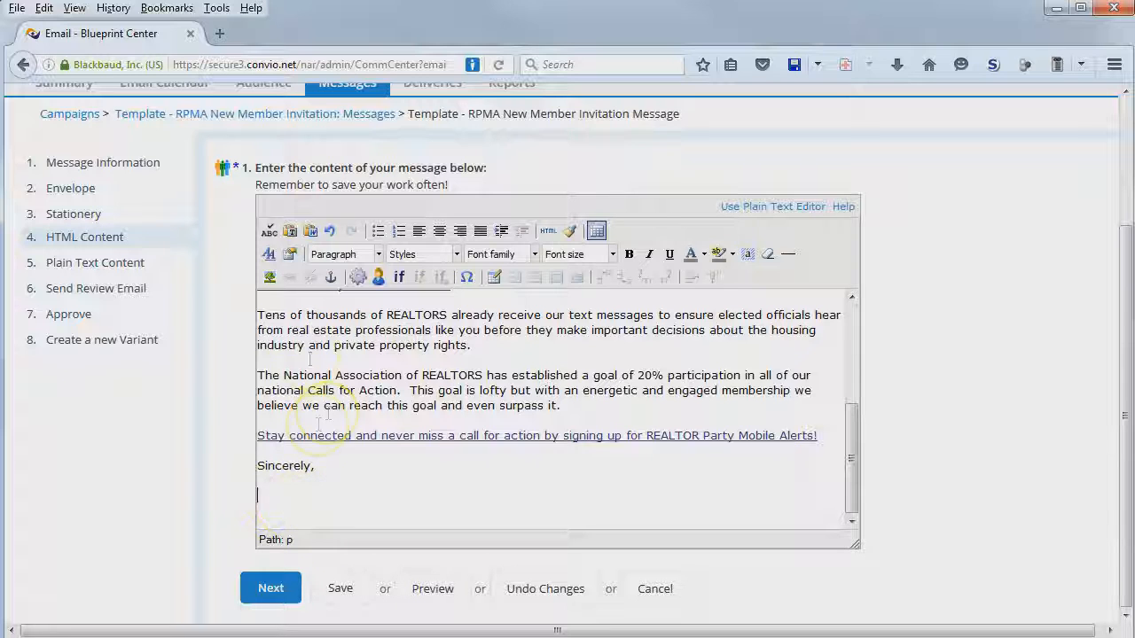
# Continue to the plain text content and review the plain text version of the message through to its signature.
pyautogui.click(270, 590)
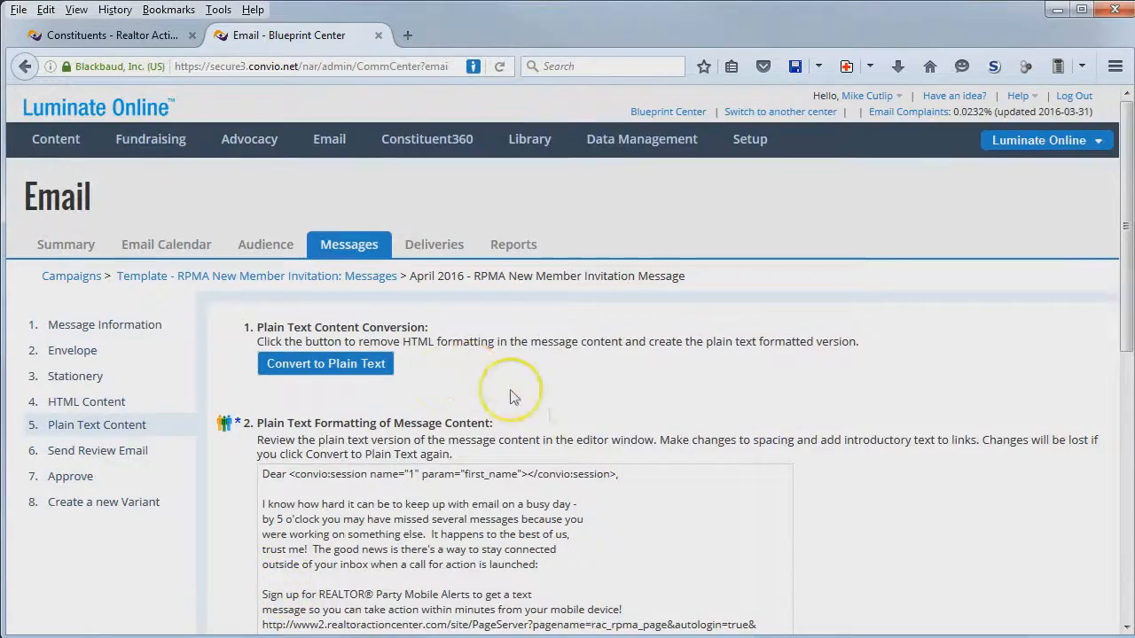
pyautogui.scroll(-3, 512, 398)
pyautogui.click(301, 325)
pyautogui.moveTo(314, 331); pyautogui.dragTo(434, 574)
pyautogui.click(663, 472)
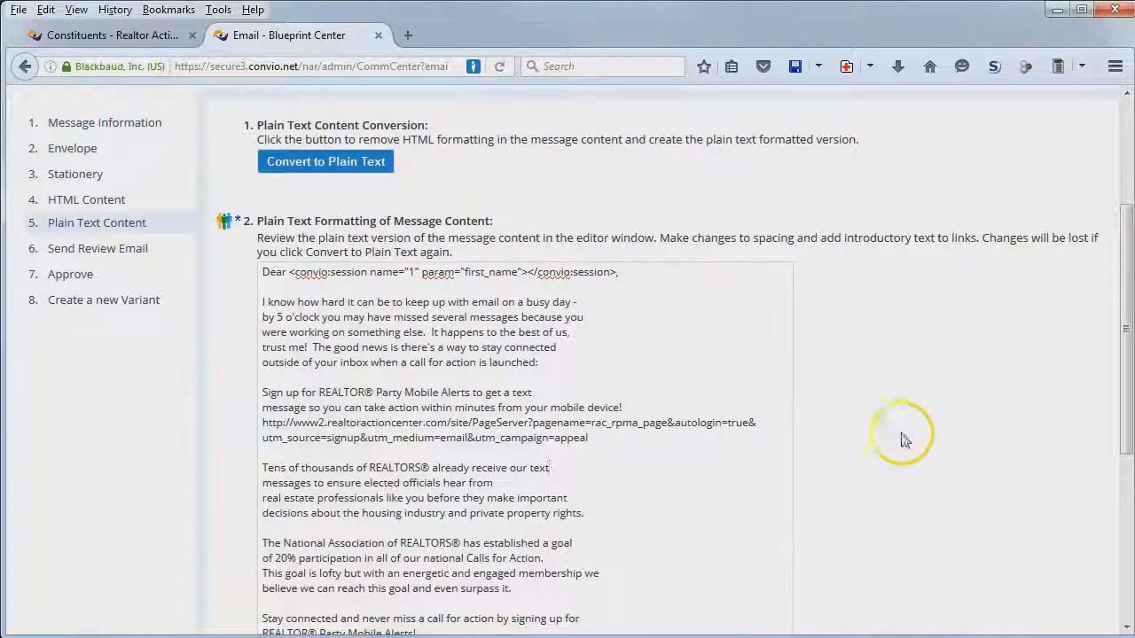
pyautogui.click(964, 445)
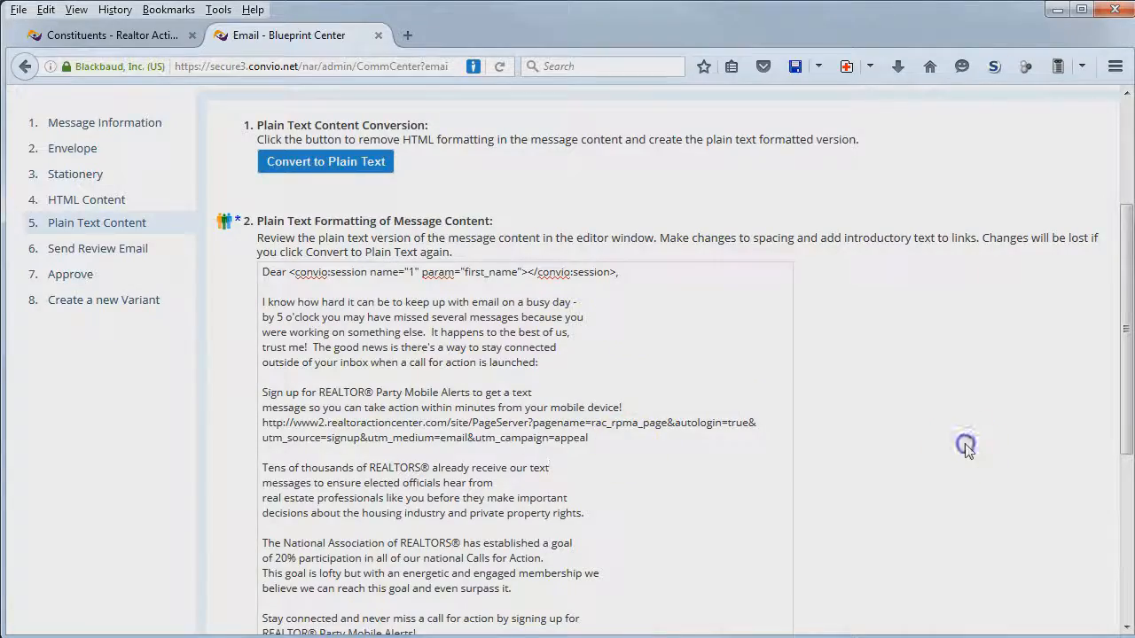
pyautogui.scroll(-5, 964, 445)
# Proceed to the review email stage, check the test recipients' email addresses and send them the test message.
pyautogui.click(282, 602)
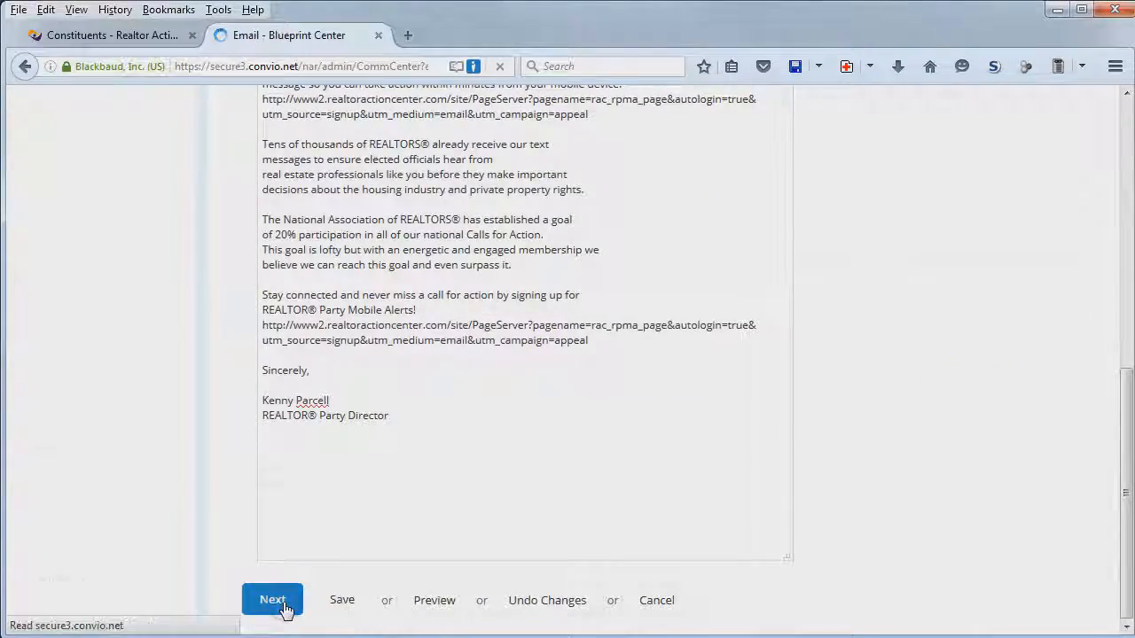
pyautogui.scroll(-3, 608, 349)
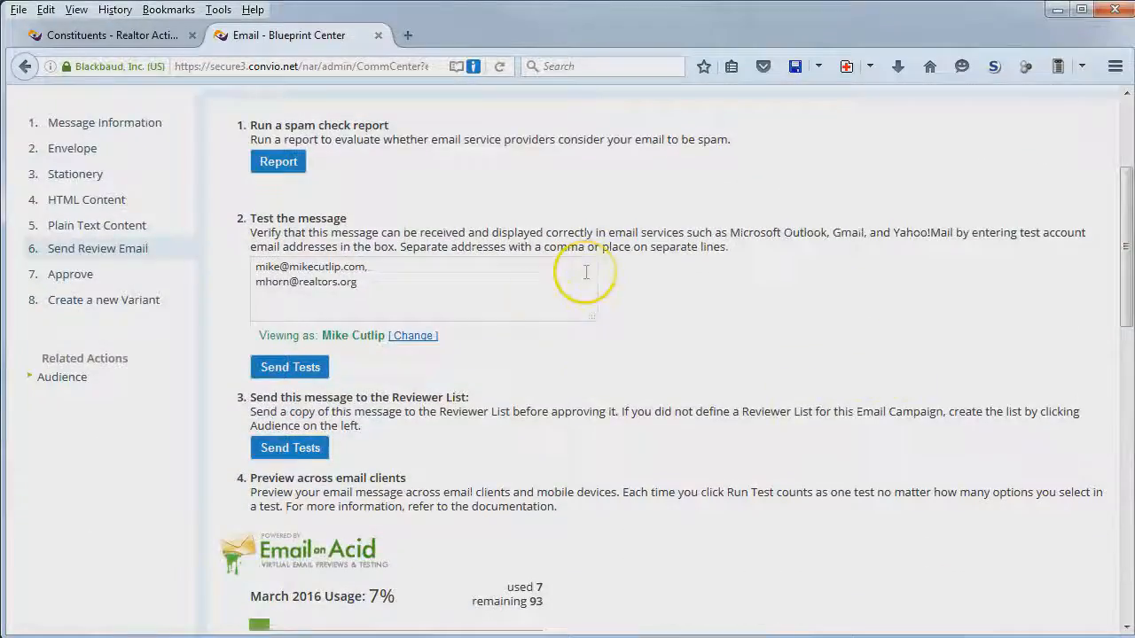
pyautogui.click(416, 293)
pyautogui.moveTo(416, 294); pyautogui.dragTo(192, 251)
pyautogui.click(398, 284)
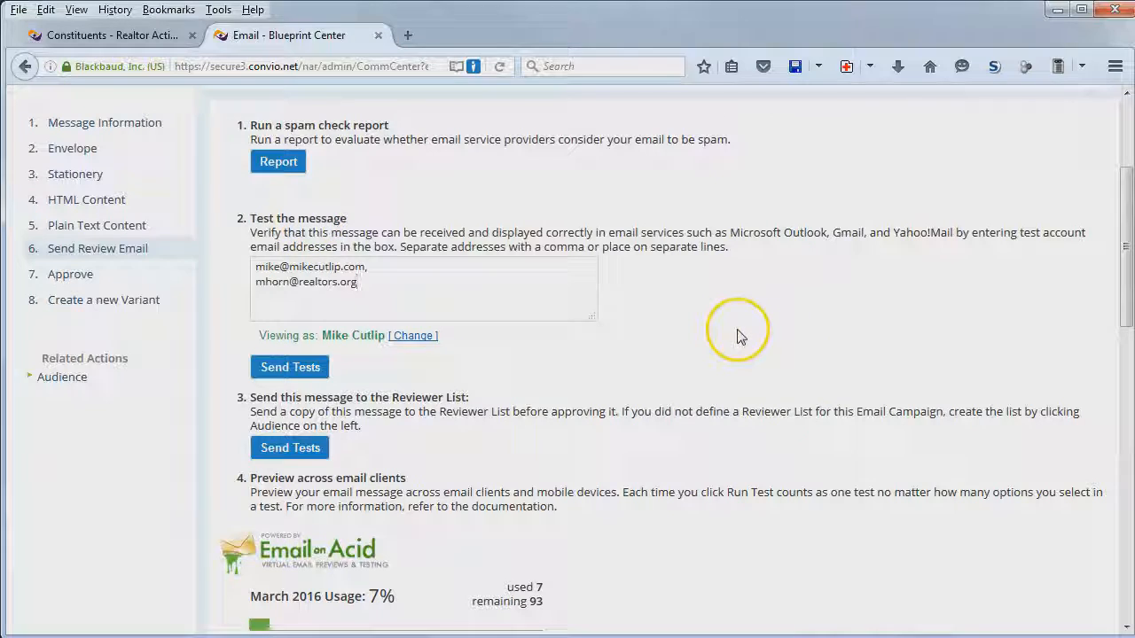
pyautogui.click(290, 368)
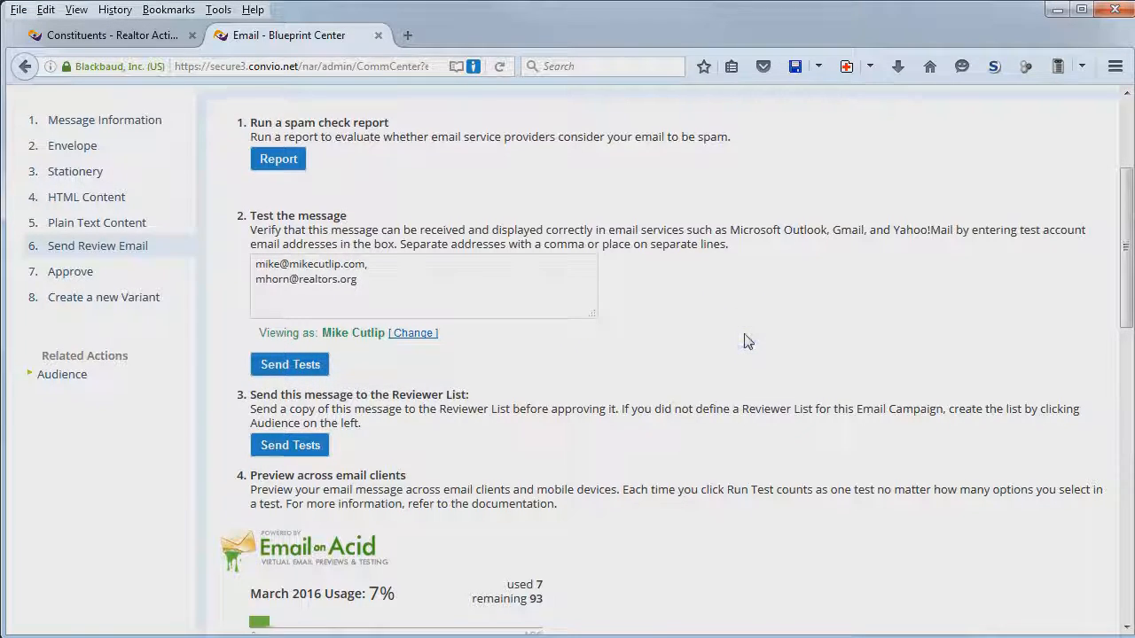
# Proceed to the approval stage and mark the April 2016 RPMA New Member Invitation Message as approved.
pyautogui.scroll(-10, 798, 407)
pyautogui.click(269, 600)
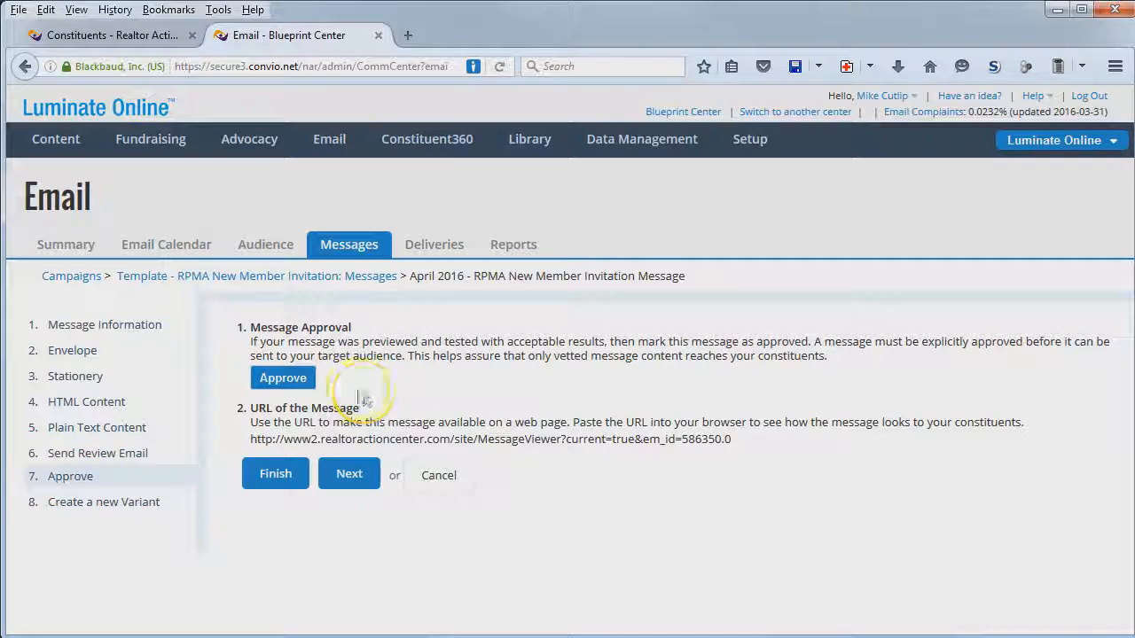
pyautogui.click(290, 386)
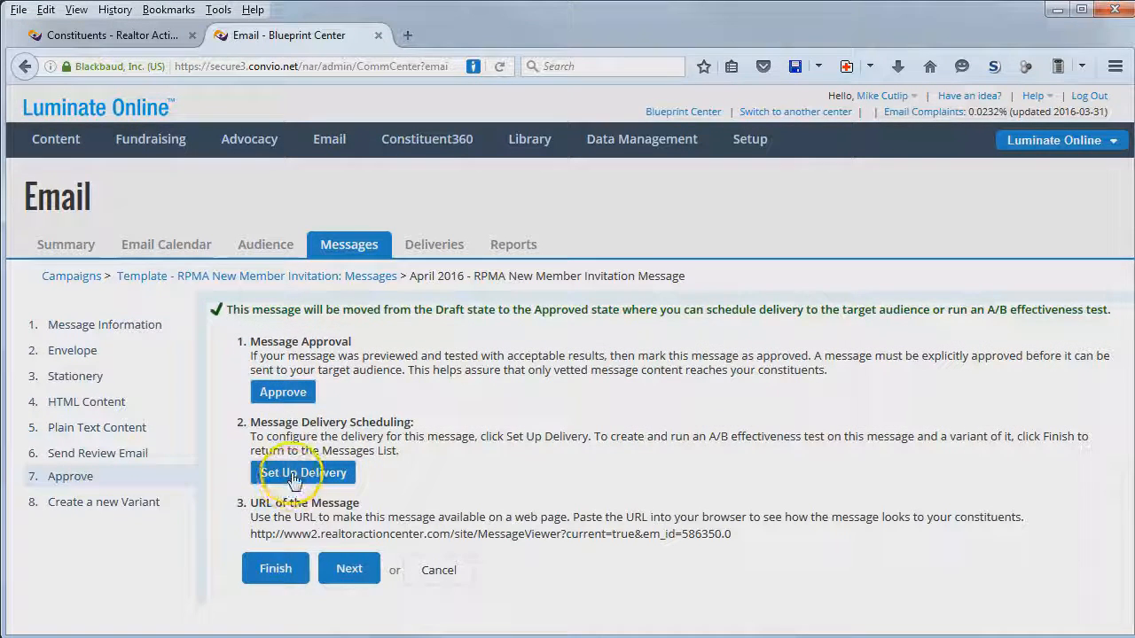
# Set up delivery for the approved message and review its schedule, target group, filters and delivery options.
pyautogui.click(299, 477)
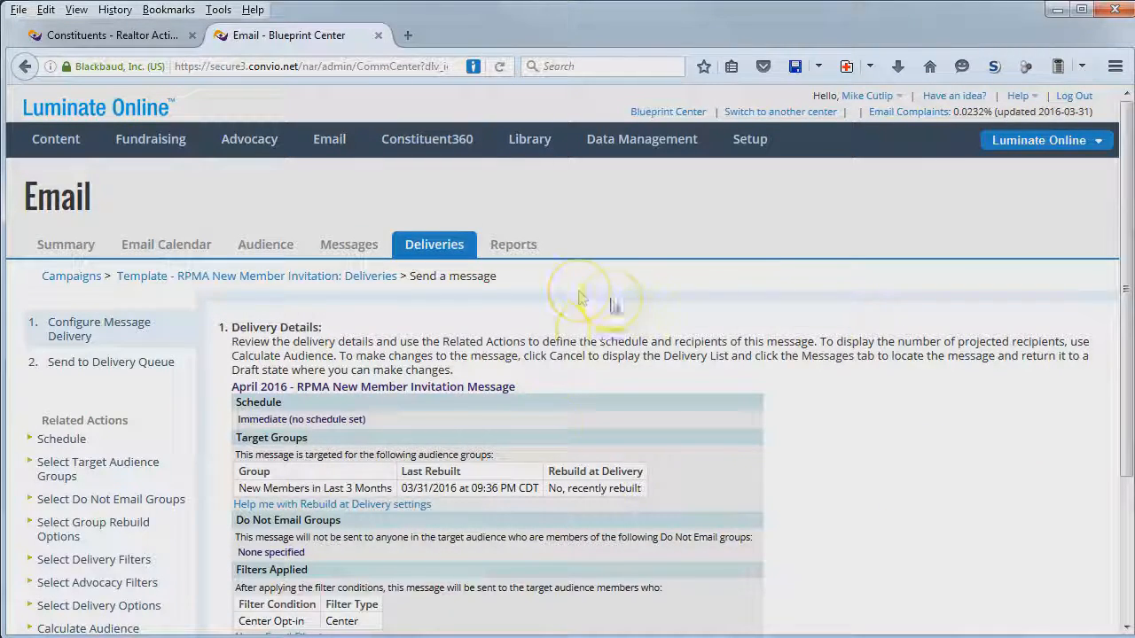
pyautogui.scroll(-2, 585, 335)
pyautogui.moveTo(306, 337); pyautogui.dragTo(240, 337)
pyautogui.moveTo(392, 387); pyautogui.dragTo(237, 388)
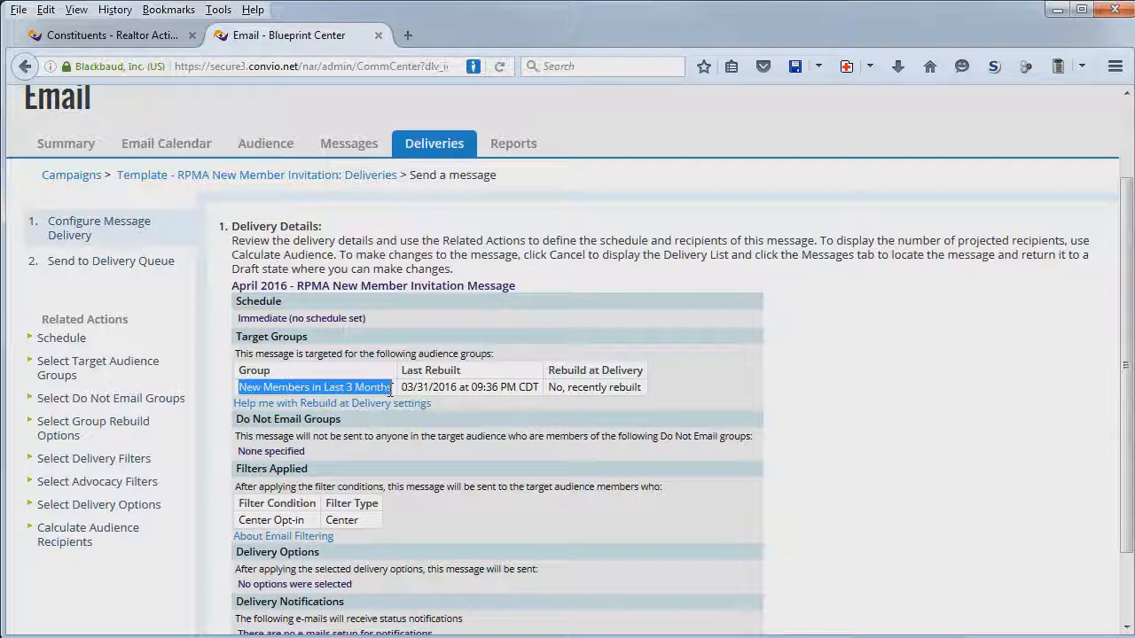
pyautogui.click(664, 387)
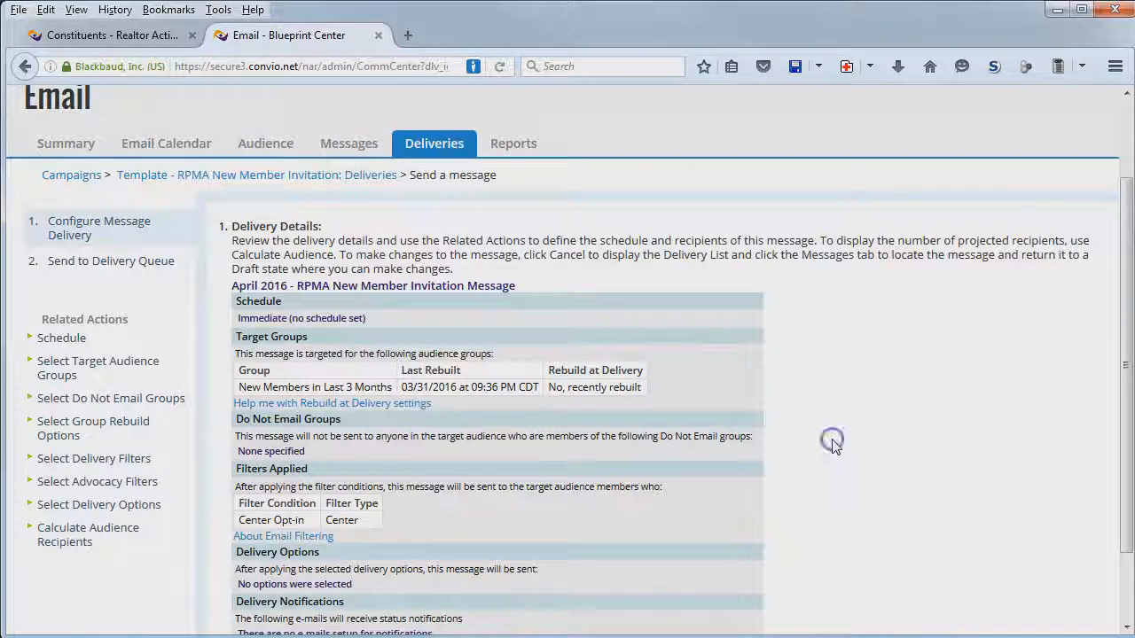
pyautogui.scroll(-2, 831, 443)
# Continue to the delivery queue stage, review the sender policy notice and send the message to the queue.
pyautogui.click(275, 603)
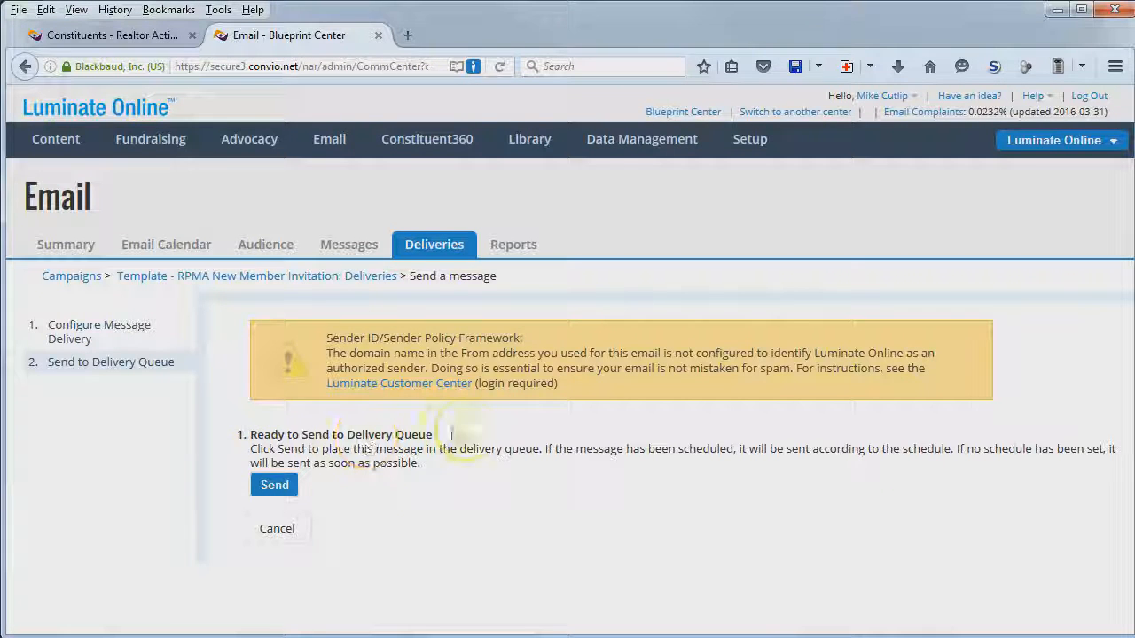
pyautogui.moveTo(461, 436); pyautogui.dragTo(240, 440)
pyautogui.moveTo(557, 341); pyautogui.dragTo(308, 339)
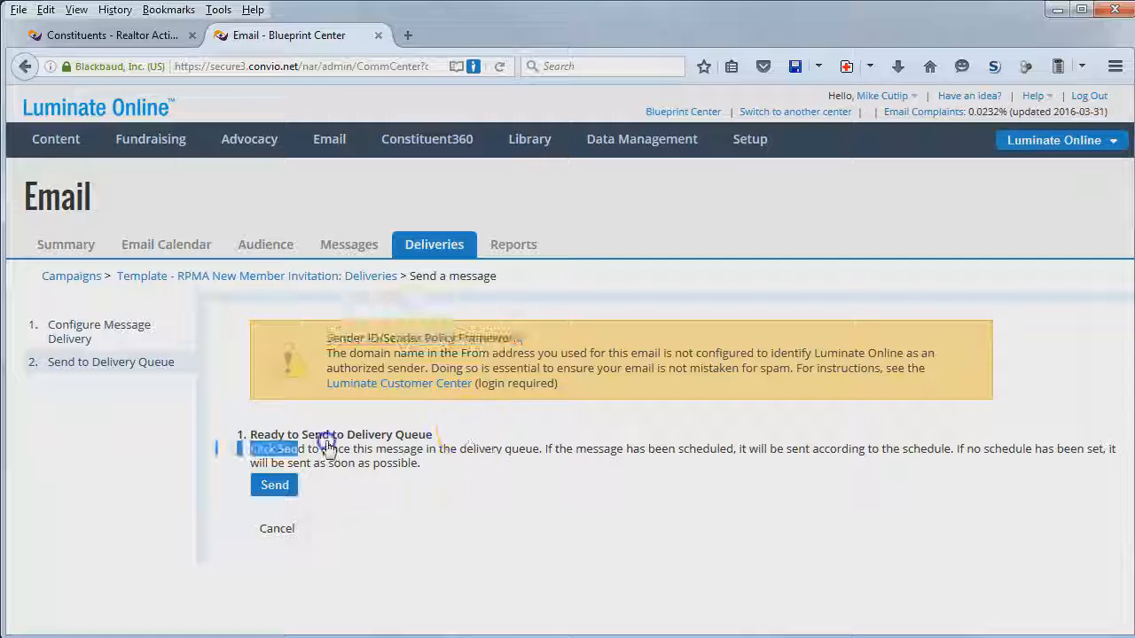
pyautogui.click(275, 486)
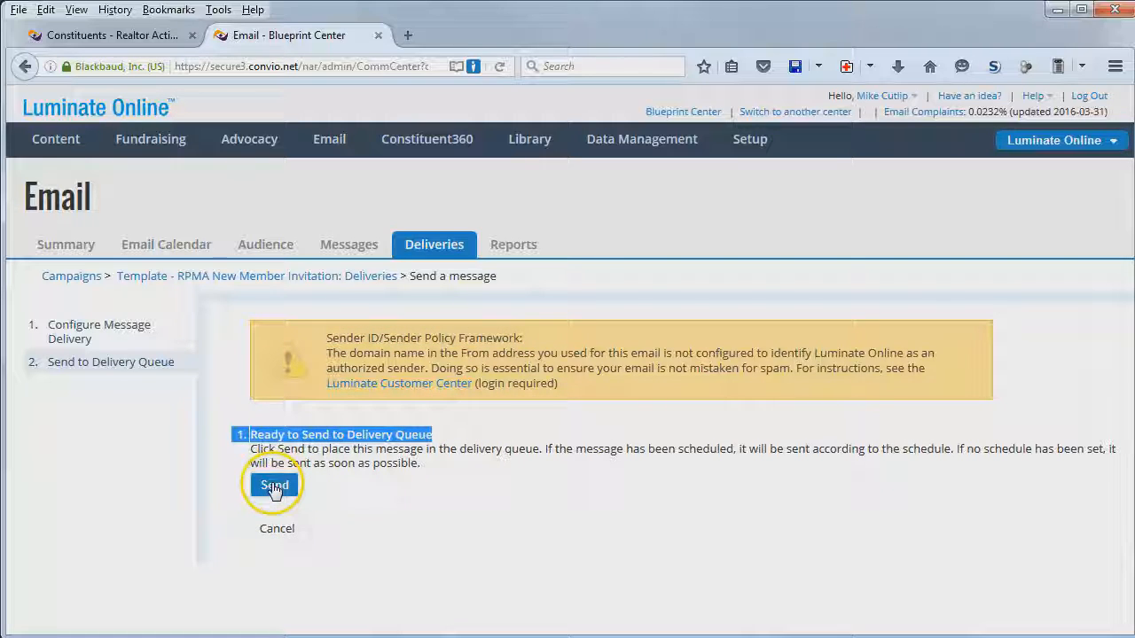